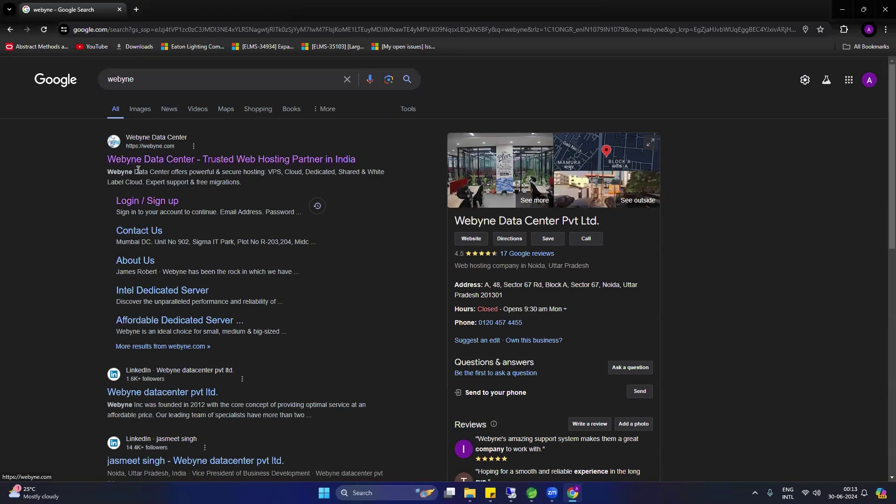
Step: Open the Webyne Data Center site, look through the VPS price cards, and go to Login / Sign Up
{"action": "left_click", "coordinate": [143, 160]}
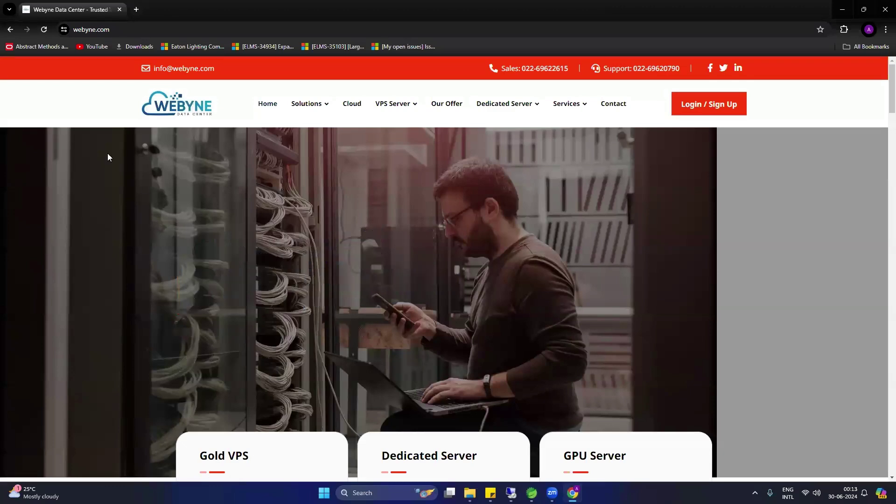
{"action": "scroll", "coordinate": [169, 265], "scroll_direction": "down", "scroll_amount": 1}
{"action": "scroll", "coordinate": [168, 265], "scroll_direction": "down", "scroll_amount": 3}
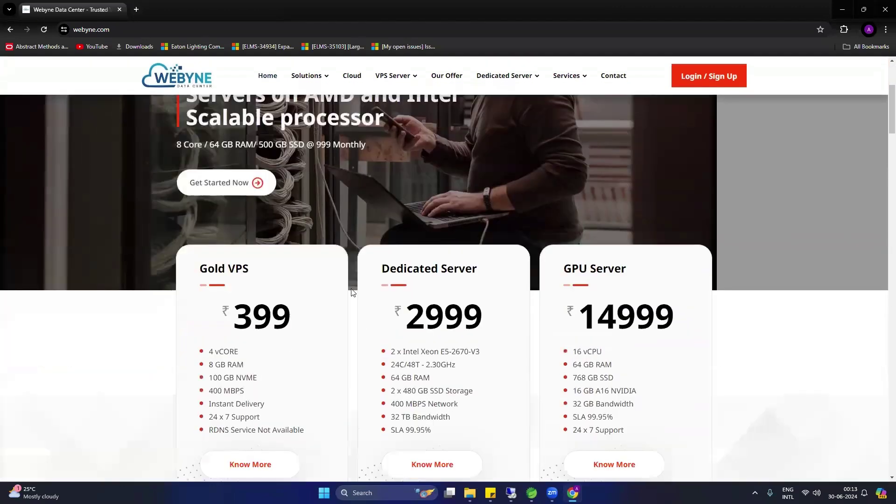
{"action": "scroll", "coordinate": [250, 323], "scroll_direction": "down", "scroll_amount": 2}
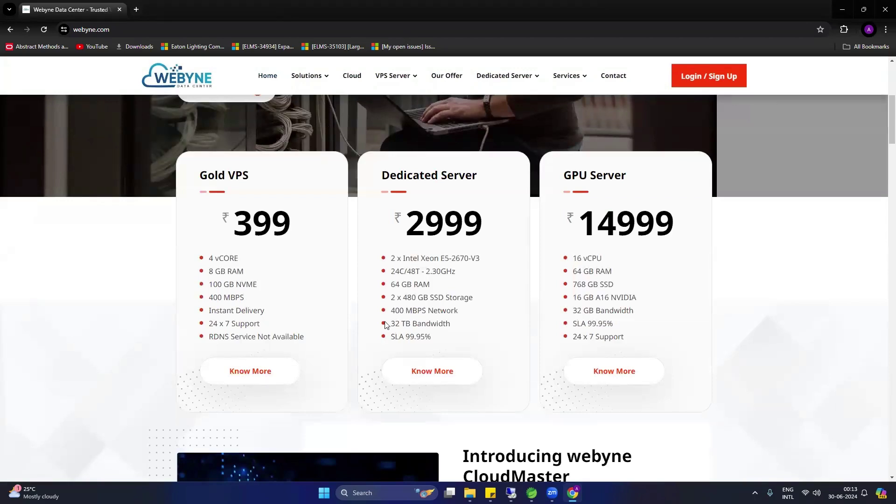
{"action": "scroll", "coordinate": [386, 321], "scroll_direction": "down", "scroll_amount": 4}
{"action": "scroll", "coordinate": [344, 306], "scroll_direction": "up", "scroll_amount": 3}
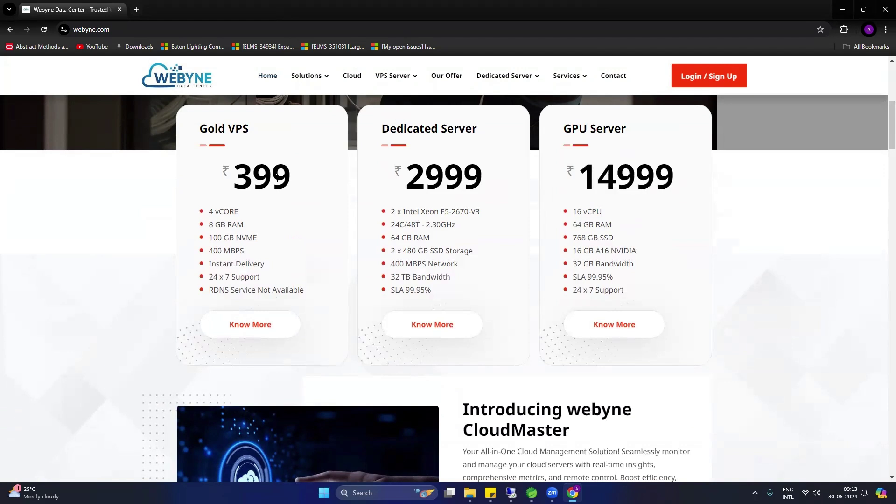
{"action": "left_click", "coordinate": [704, 76]}
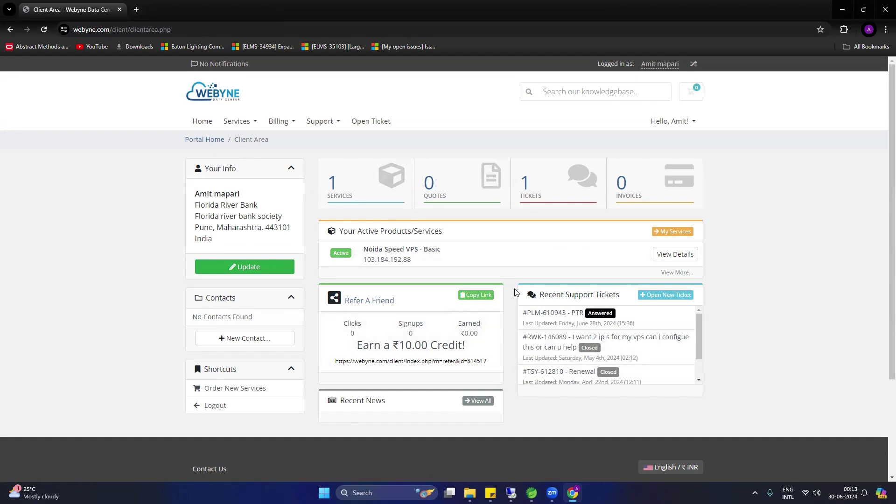
Step: Confirm the Basic VPS at 103.184.192.88 under Services, return to the dashboard, and close Chrome
{"action": "left_click", "coordinate": [344, 186]}
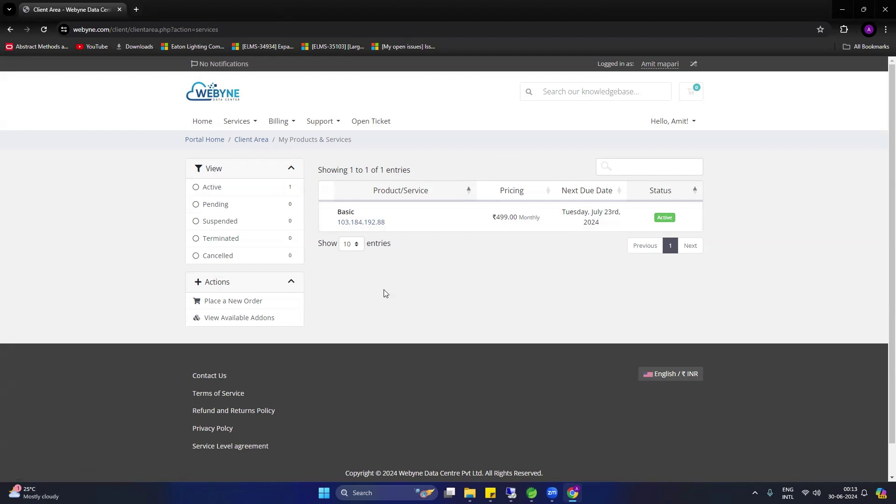
{"action": "left_click", "coordinate": [201, 122]}
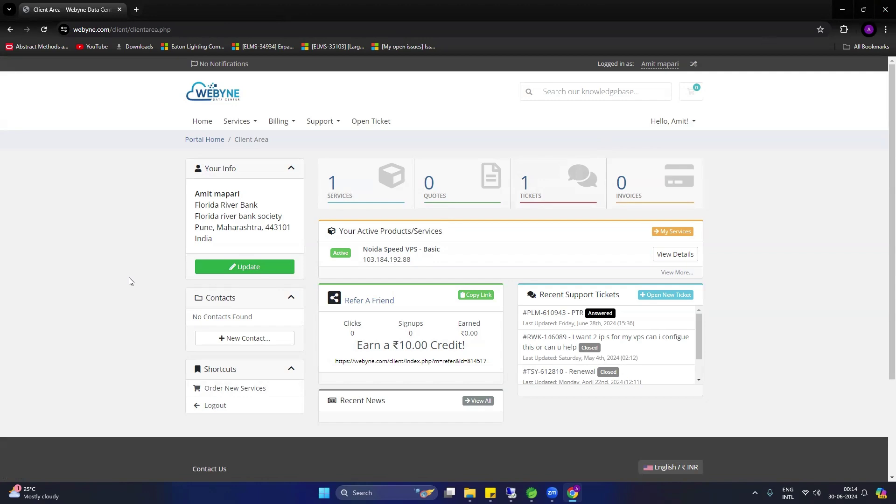
{"action": "left_click", "coordinate": [884, 11]}
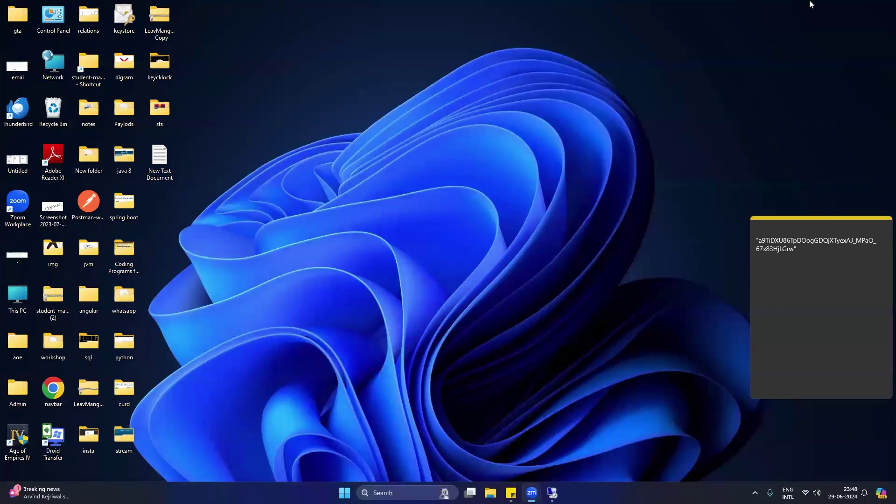
Step: Close the open Remote Desktop window and confirm the disconnect with OK
{"action": "mouse_move", "coordinate": [551, 492]}
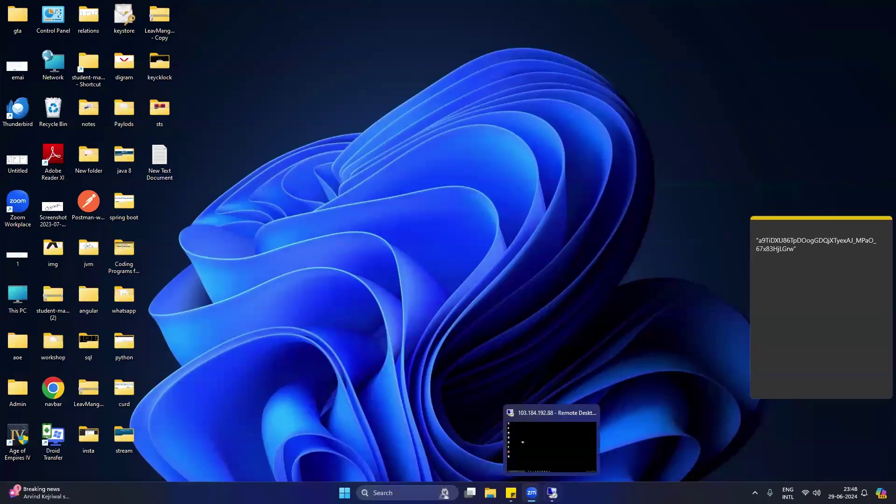
{"action": "left_click", "coordinate": [591, 413]}
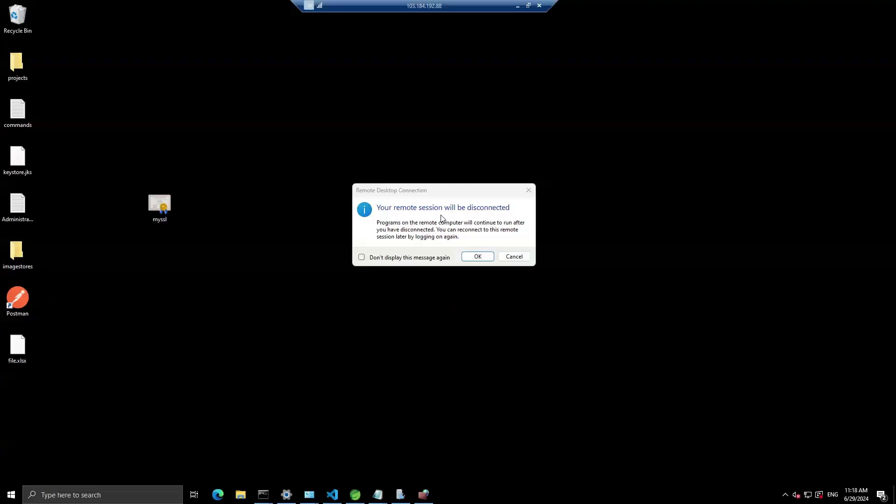
{"action": "left_click", "coordinate": [471, 259]}
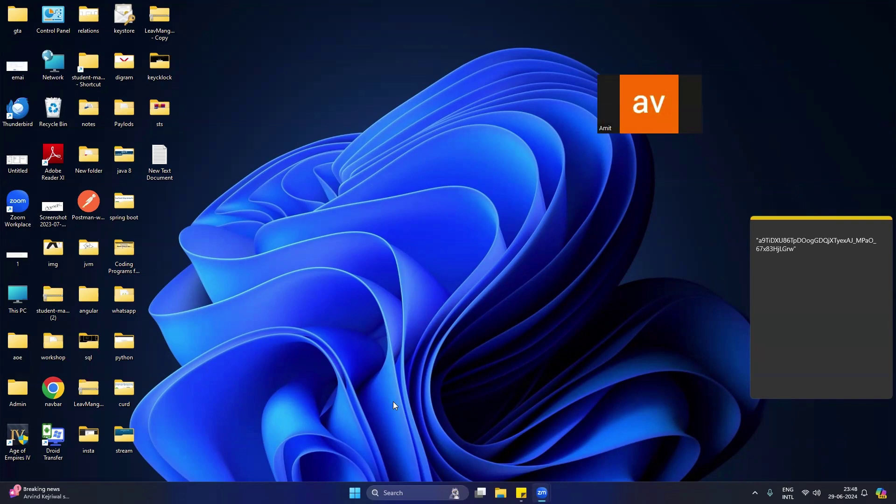
Step: Launch Remote Desktop Connection from Windows search and connect to 103.184.192.88
{"action": "key", "text": "super+s"}
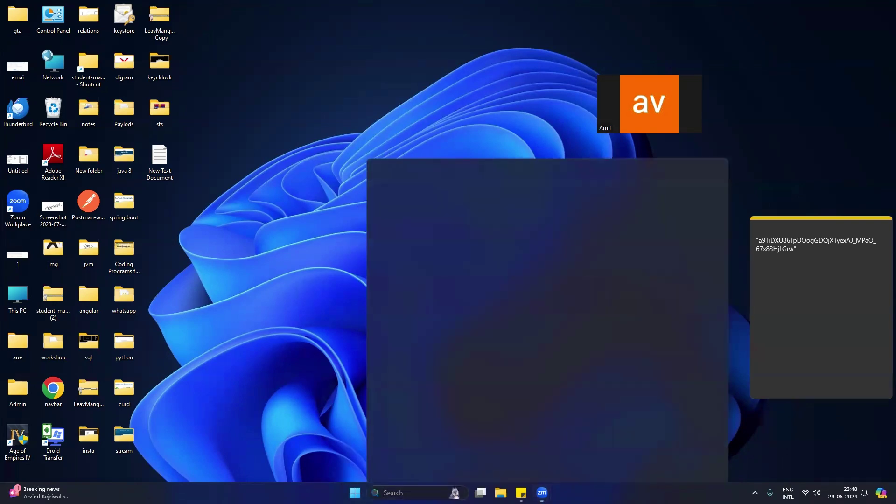
{"action": "type", "text": "rem"}
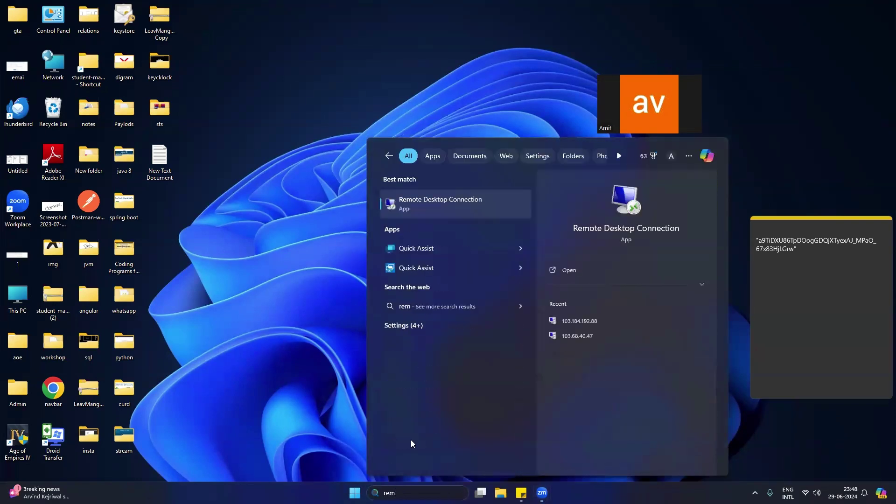
{"action": "left_click", "coordinate": [446, 202]}
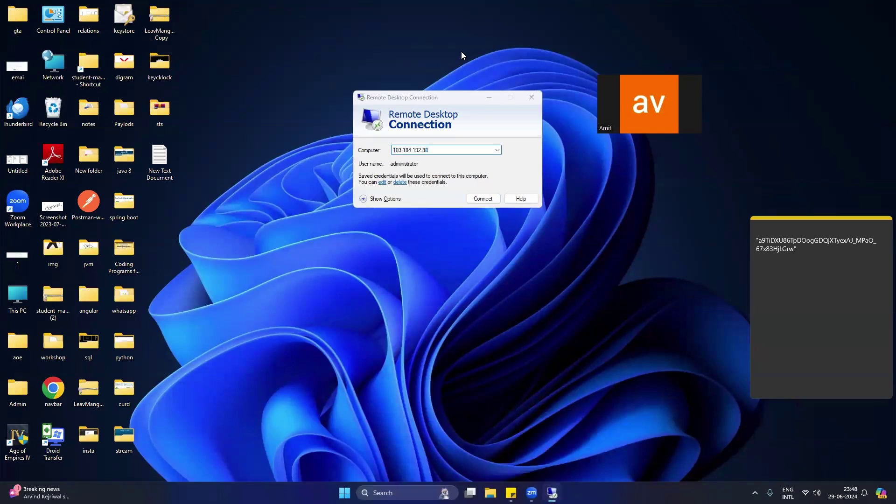
{"action": "left_click_drag", "start_coordinate": [443, 101], "coordinate": [433, 138]}
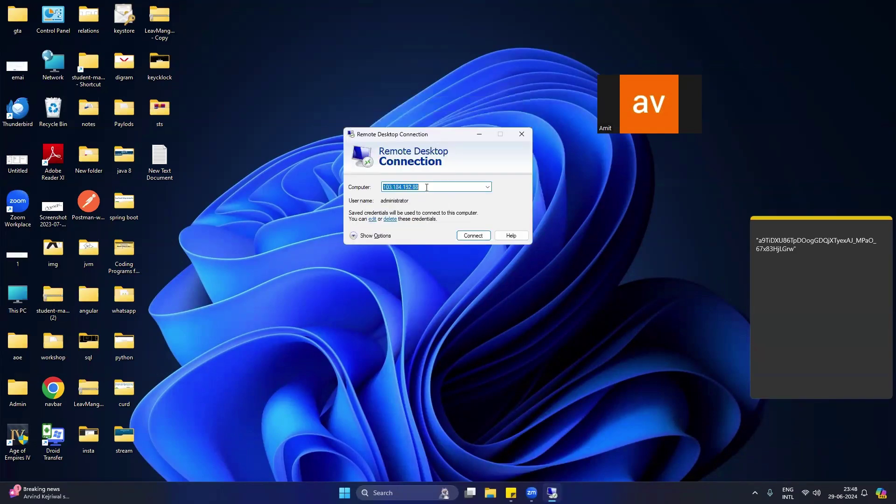
{"action": "left_click", "coordinate": [426, 186]}
{"action": "left_click_drag", "start_coordinate": [426, 186], "coordinate": [360, 186]}
{"action": "left_click", "coordinate": [472, 235]}
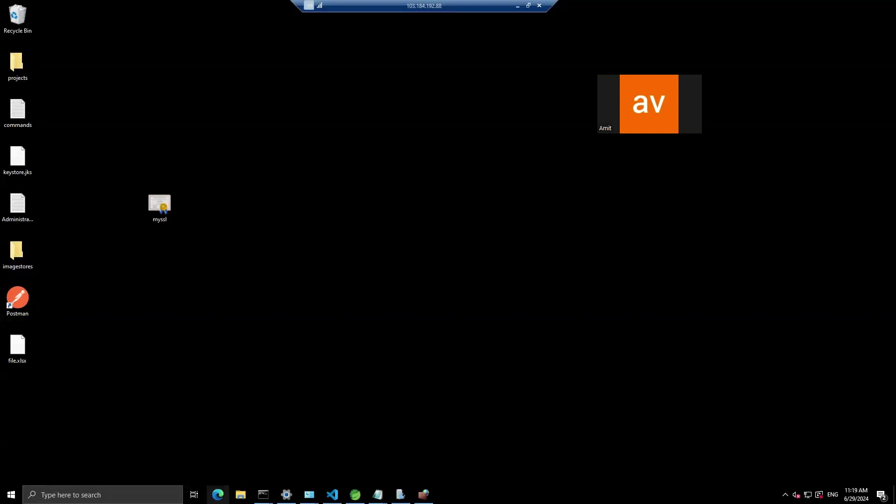
{"action": "left_click", "coordinate": [218, 495]}
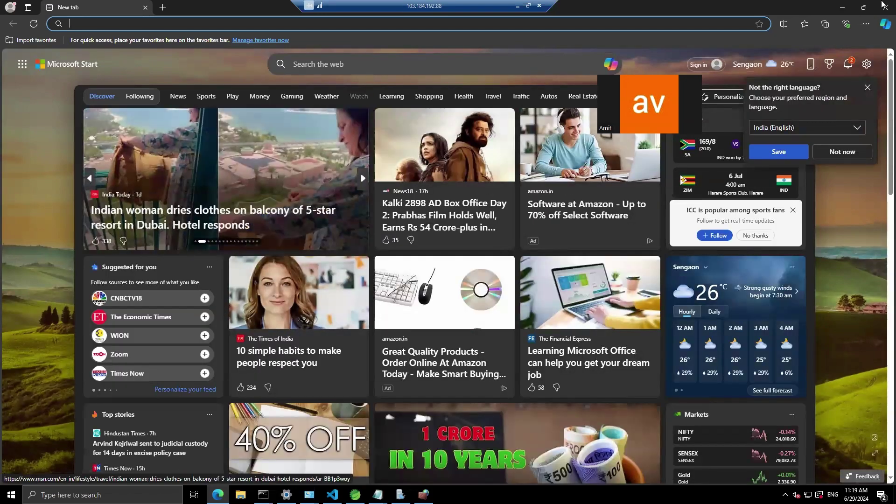
{"action": "left_click", "coordinate": [885, 7]}
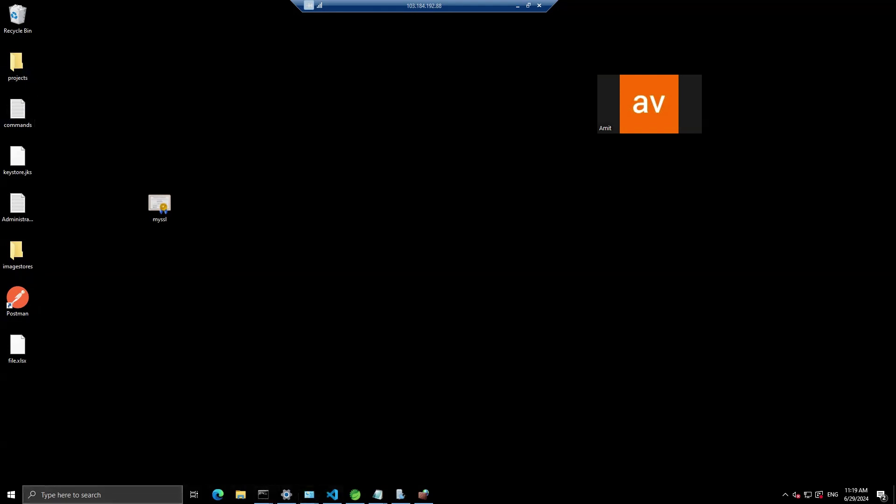
Step: Dismiss the server's search panel and open the projects folder in File Explorer
{"action": "left_click", "coordinate": [107, 495]}
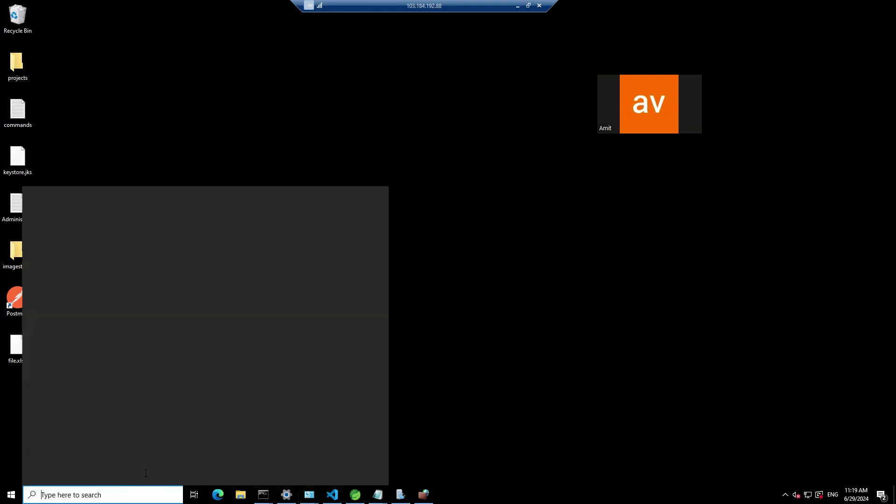
{"action": "left_click", "coordinate": [254, 153]}
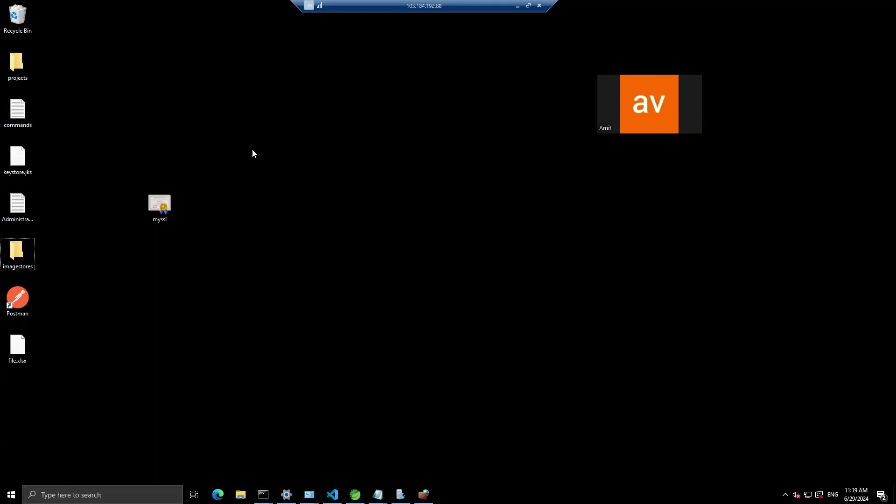
{"action": "left_click", "coordinate": [30, 74]}
{"action": "double_click", "coordinate": [18, 60]}
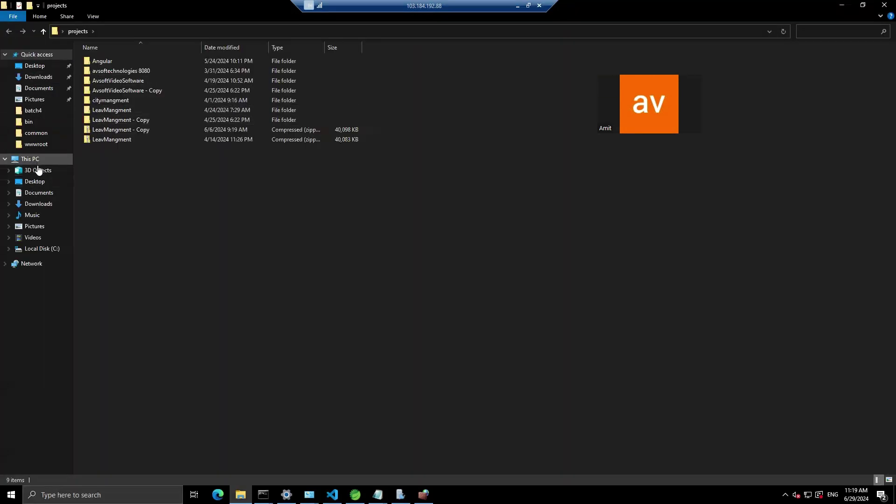
Step: Browse to C:\Program Files\Java and select the jdk-17 folder
{"action": "left_click", "coordinate": [40, 249]}
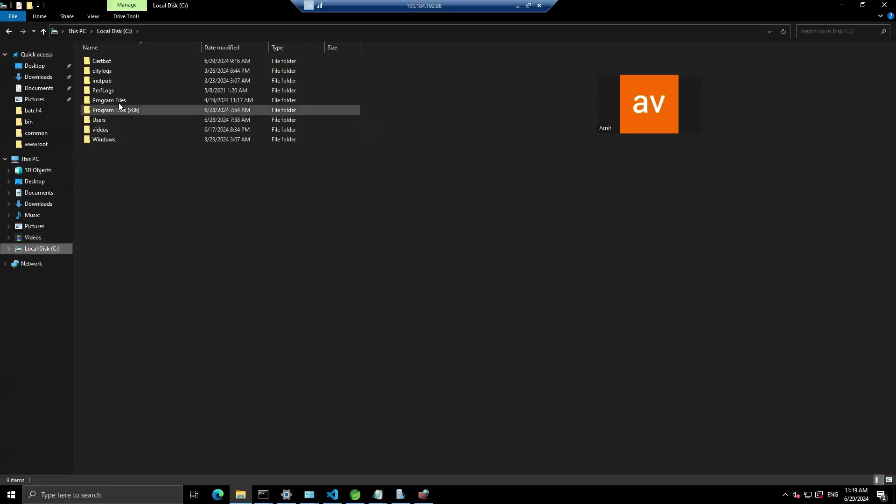
{"action": "double_click", "coordinate": [116, 100]}
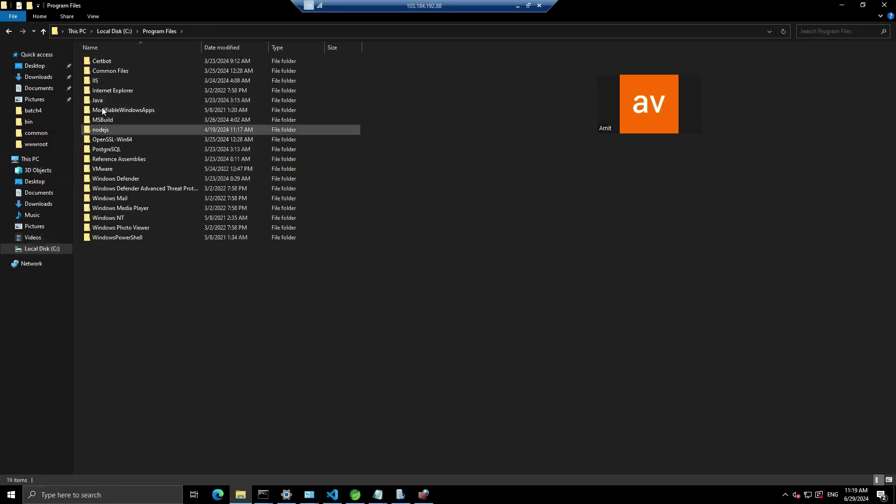
{"action": "double_click", "coordinate": [98, 99]}
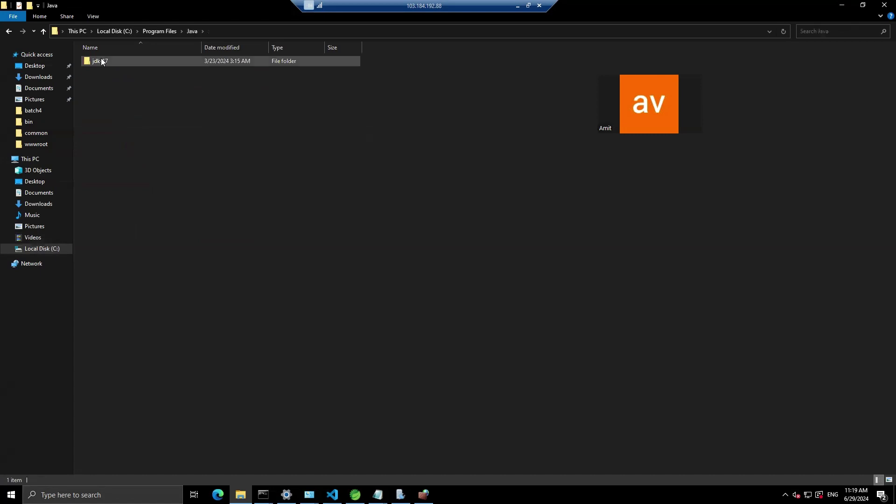
{"action": "left_click", "coordinate": [100, 60]}
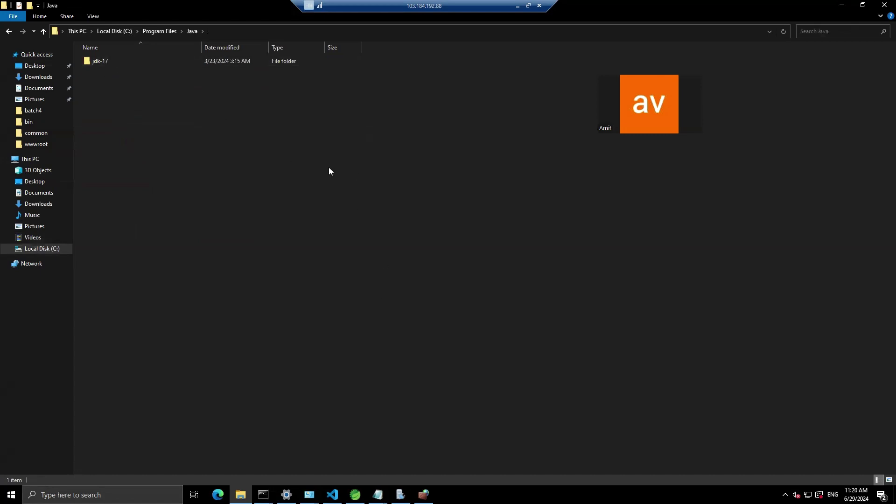
Step: Minimize the remote session and start a new Spring Starter Project named TestWindowsServer
{"action": "left_click", "coordinate": [517, 5]}
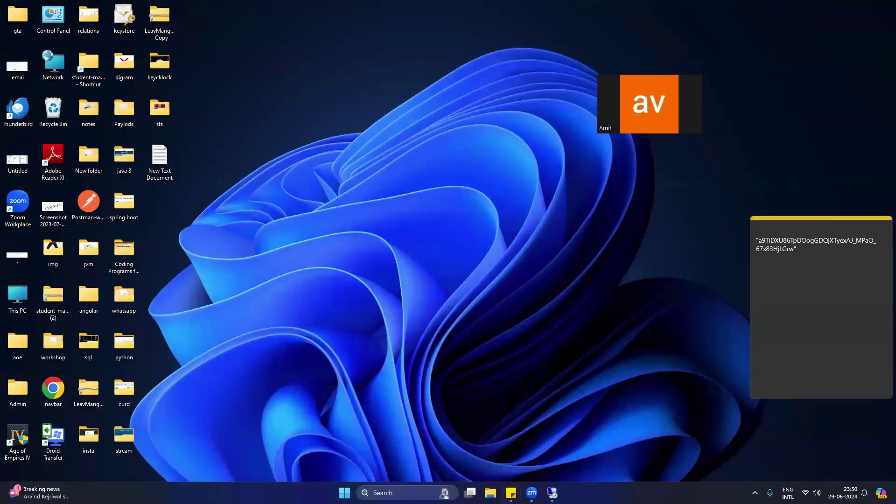
{"action": "left_click", "coordinate": [406, 492]}
{"action": "type", "text": "re"}
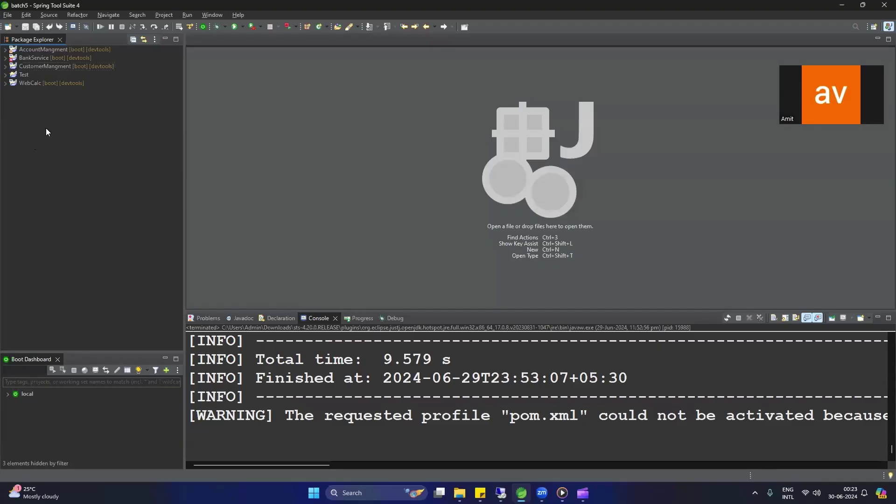
{"action": "right_click", "coordinate": [45, 129]}
{"action": "mouse_move", "coordinate": [79, 137]}
{"action": "left_click", "coordinate": [234, 155]}
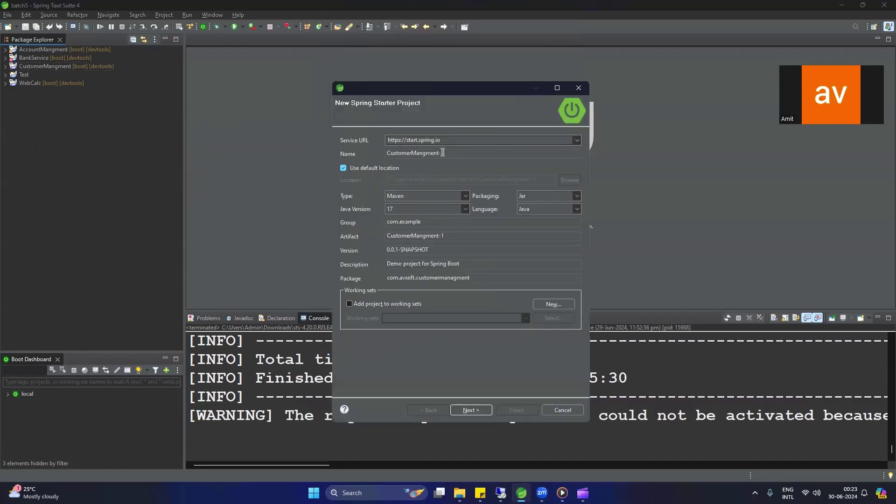
{"action": "type", "text": "Test"}
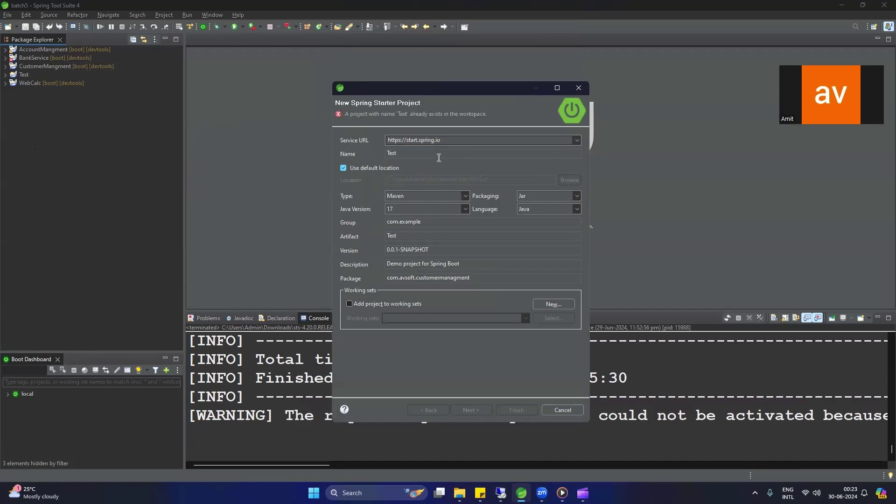
{"action": "type", "text": "WindowsServer"}
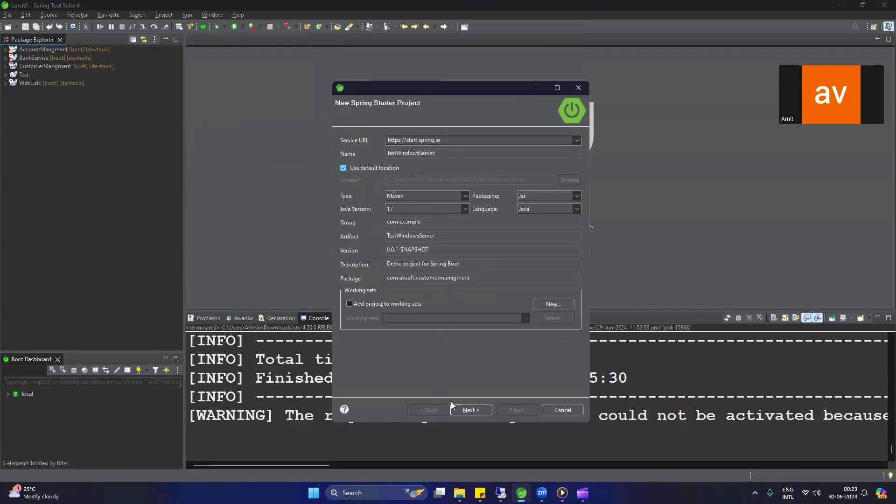
Step: Add the Spring Boot DevTools and Spring Web dependencies and finish the wizard
{"action": "left_click", "coordinate": [475, 410]}
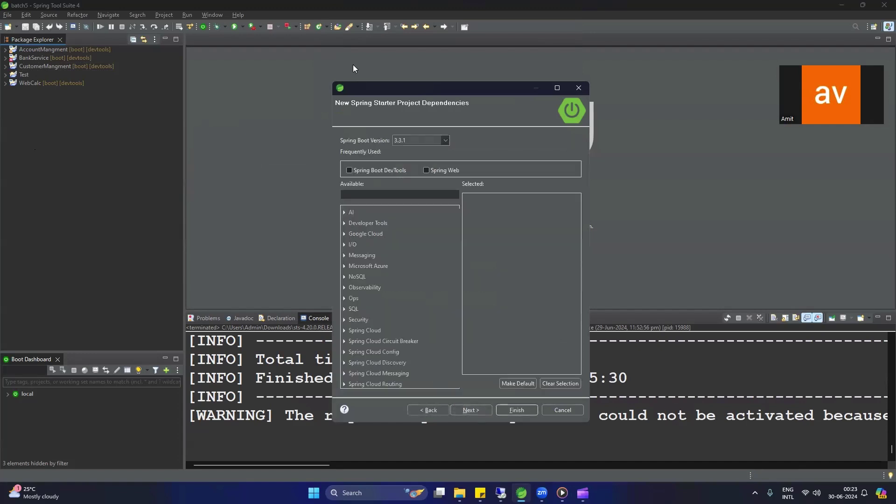
{"action": "left_click", "coordinate": [396, 169]}
{"action": "left_click", "coordinate": [445, 169]}
{"action": "left_click", "coordinate": [471, 410]}
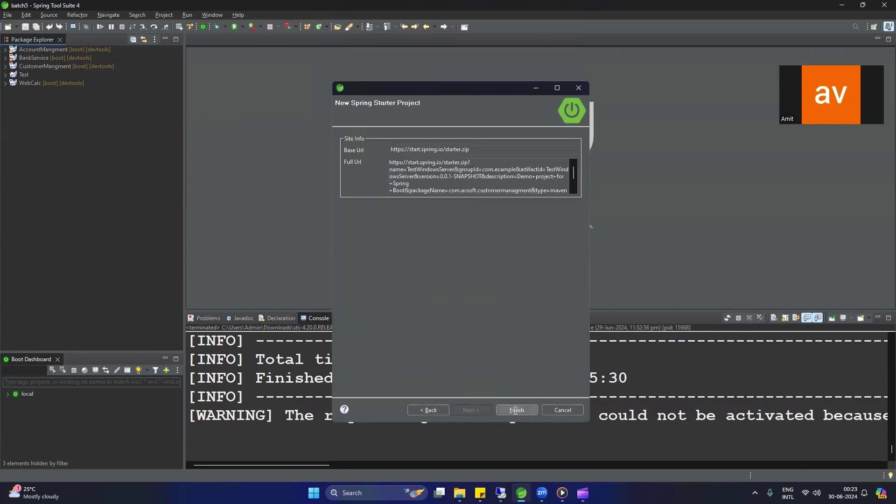
{"action": "left_click", "coordinate": [516, 409]}
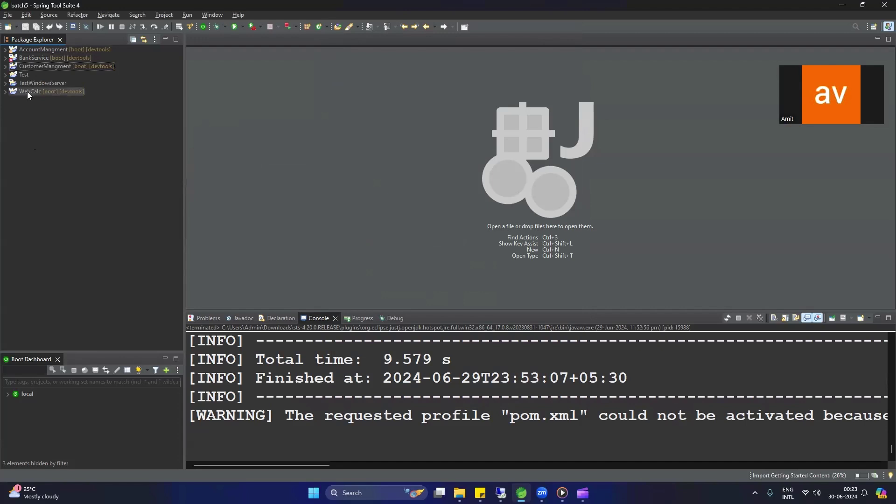
Step: Create a HelloController class in the com.avsoft.customermanagment package
{"action": "double_click", "coordinate": [29, 82]}
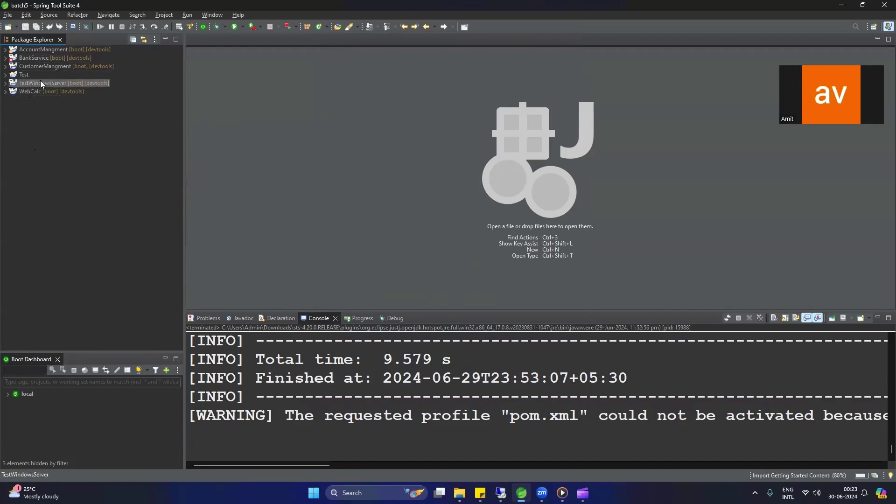
{"action": "left_click", "coordinate": [31, 91]}
{"action": "double_click", "coordinate": [48, 101]}
{"action": "right_click", "coordinate": [49, 100]}
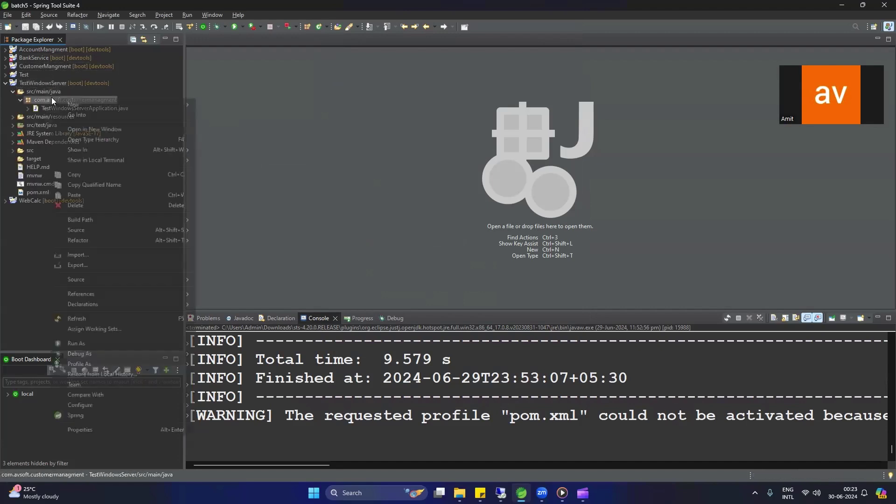
{"action": "mouse_move", "coordinate": [79, 102]}
{"action": "left_click", "coordinate": [222, 170]}
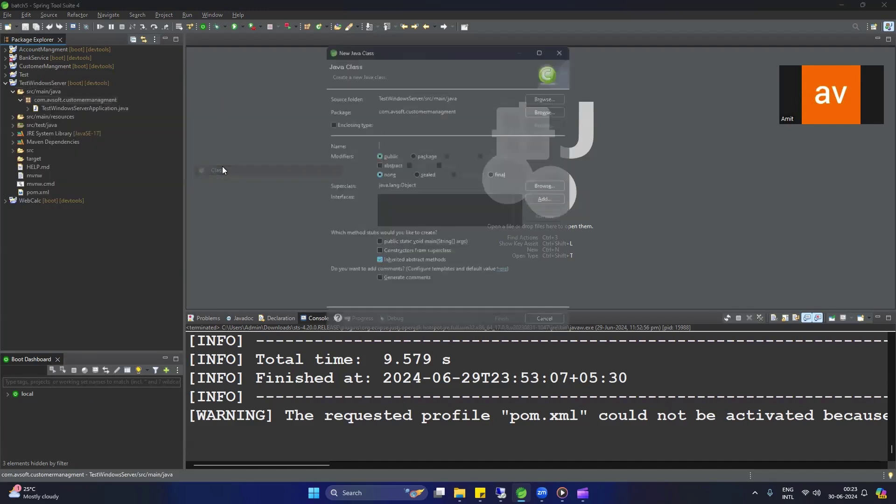
{"action": "type", "text": "HelloController"}
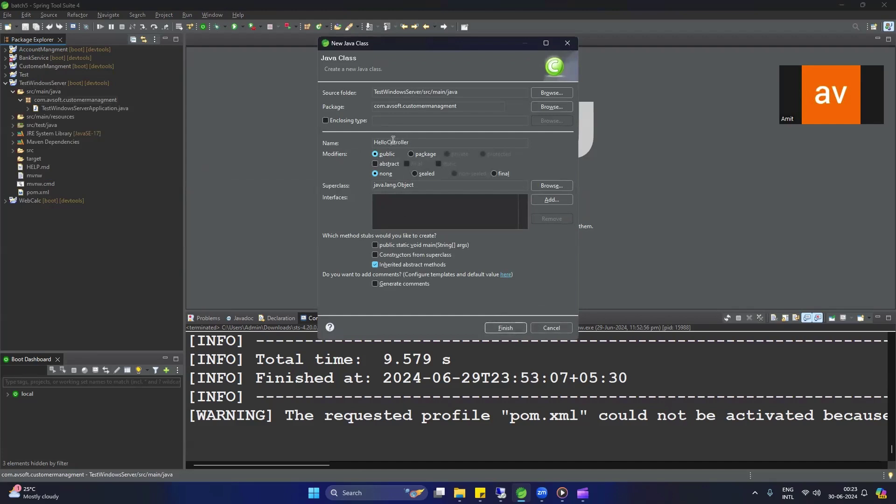
{"action": "left_click", "coordinate": [505, 327]}
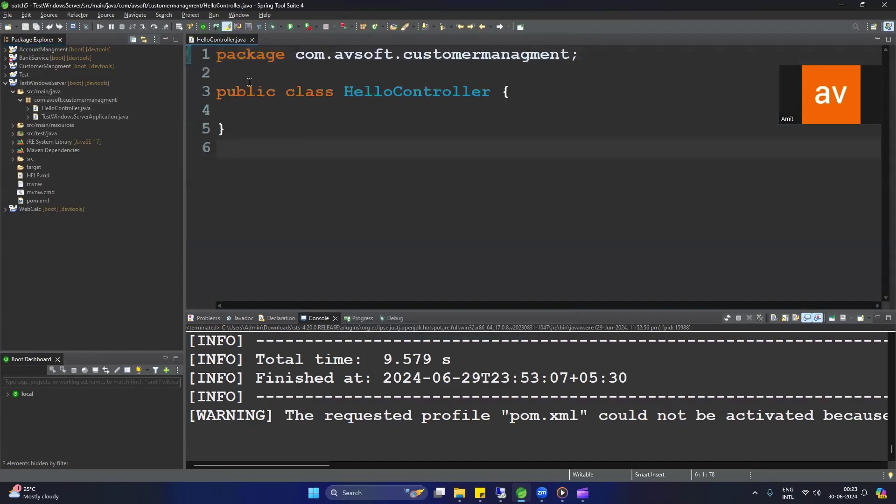
{"action": "left_click", "coordinate": [249, 74]}
{"action": "key", "text": "Return"}
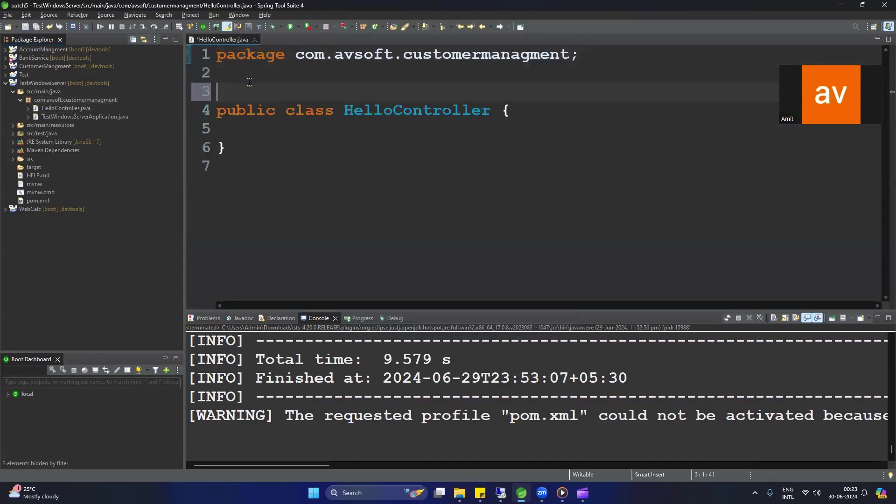
{"action": "type", "text": "@Rest"}
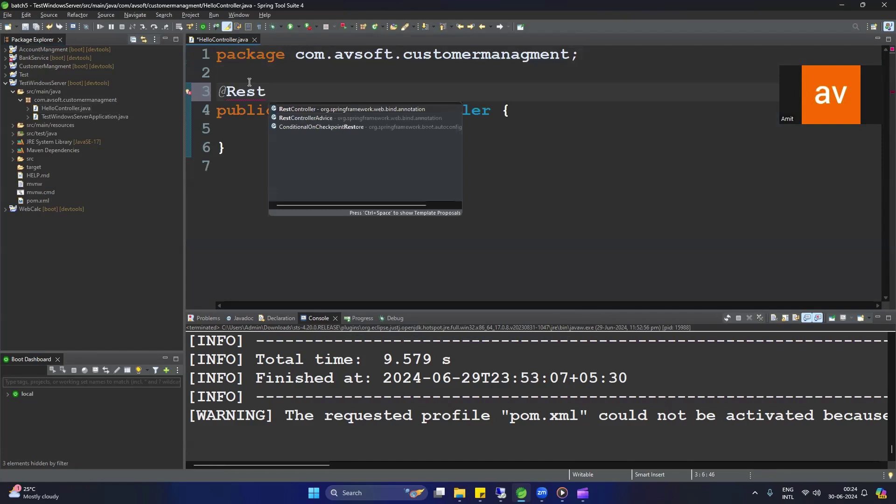
{"action": "key", "text": "Return"}
{"action": "key", "text": "Down"}
{"action": "key", "text": "Down"}
{"action": "key", "text": "Return"}
{"action": "key", "text": "Return"}
{"action": "key", "text": "Return"}
{"action": "key", "text": "Return"}
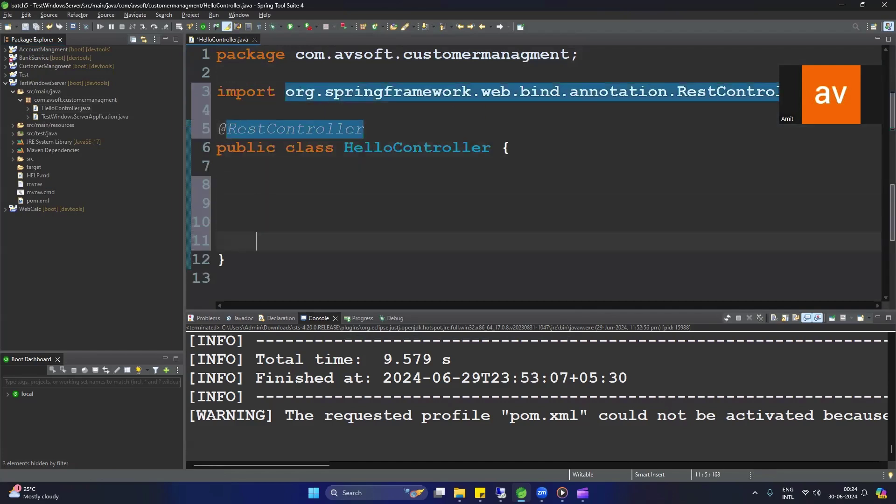
{"action": "key", "text": "Up"}
{"action": "key", "text": "Up"}
{"action": "key", "text": "Up"}
{"action": "type", "text": "public "}
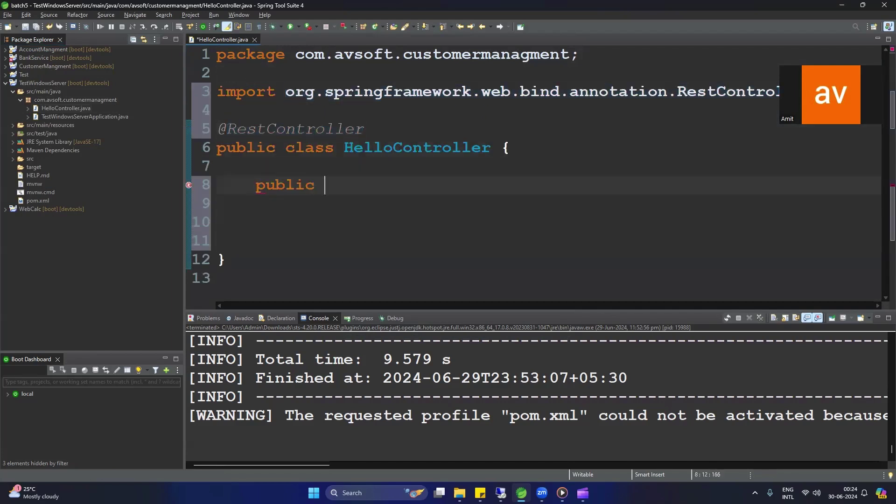
{"action": "type", "text": "String "}
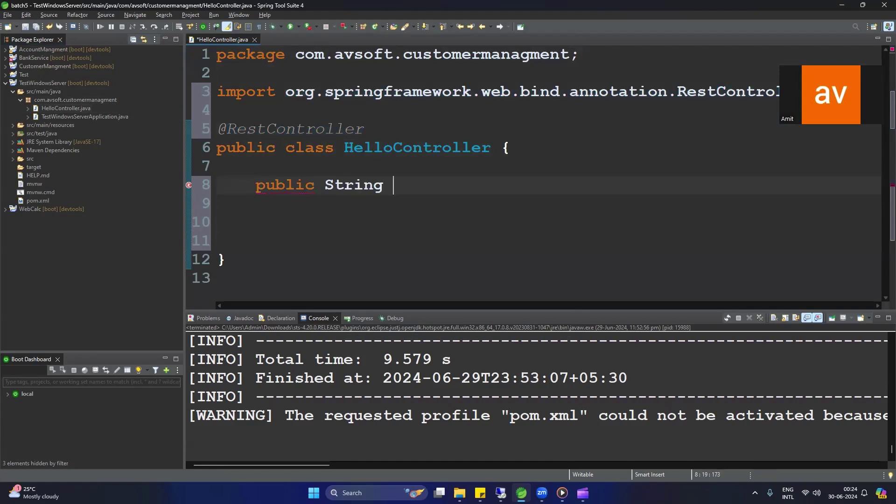
{"action": "type", "text": "hel"}
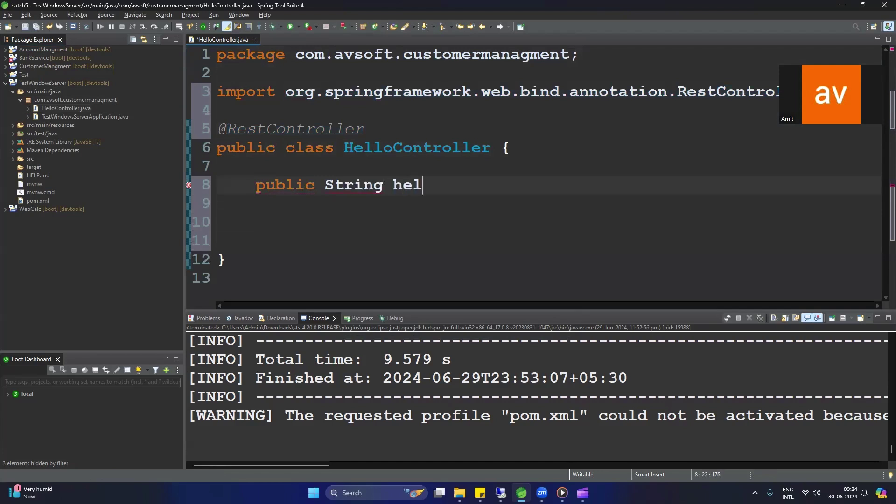
{"action": "type", "text": "lo()"}
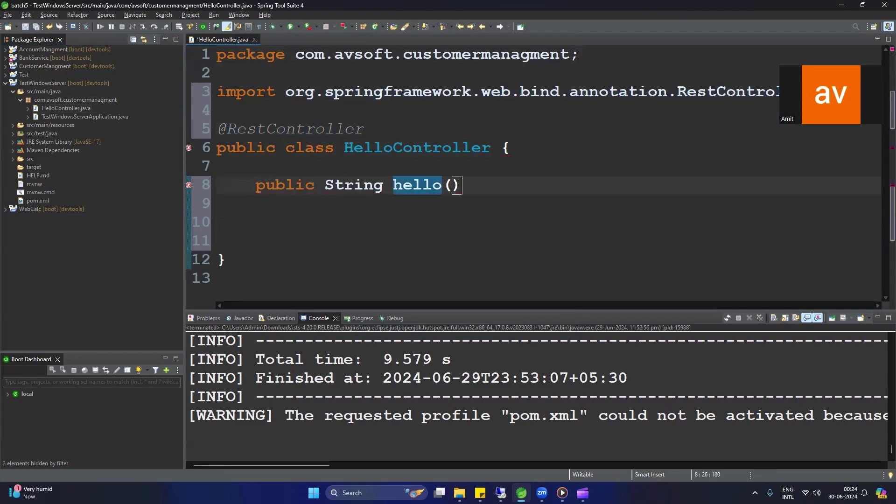
{"action": "key", "text": "Down"}
{"action": "key", "text": "Return"}
{"action": "type", "text": "{"}
{"action": "key", "text": "Return"}
{"action": "key", "text": "Return"}
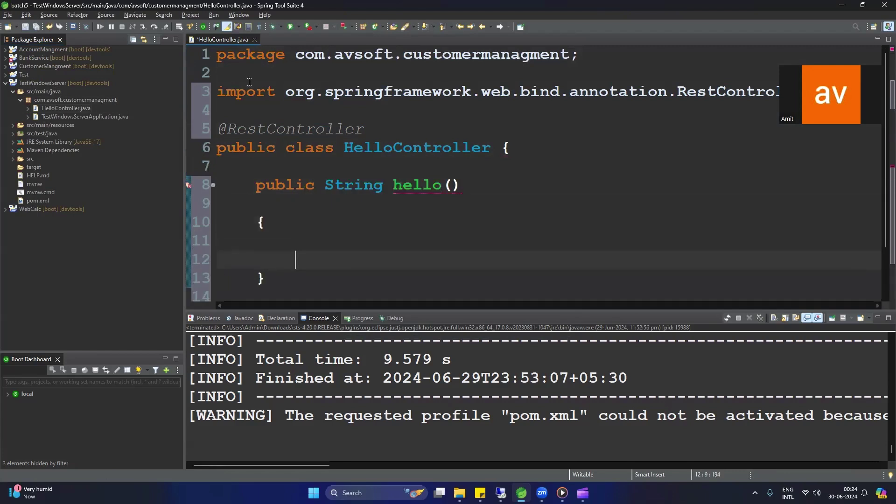
Step: Make hello() return "hello from windows server" and save the file
{"action": "type", "text": "\""}
{"action": "key", "text": "Left"}
{"action": "type", "text": "return"}
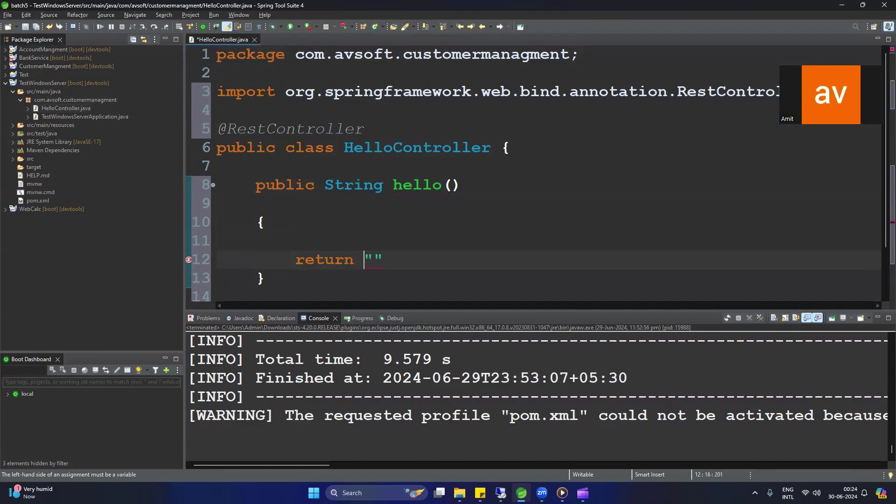
{"action": "key", "text": "Right"}
{"action": "type", "text": "hellow"}
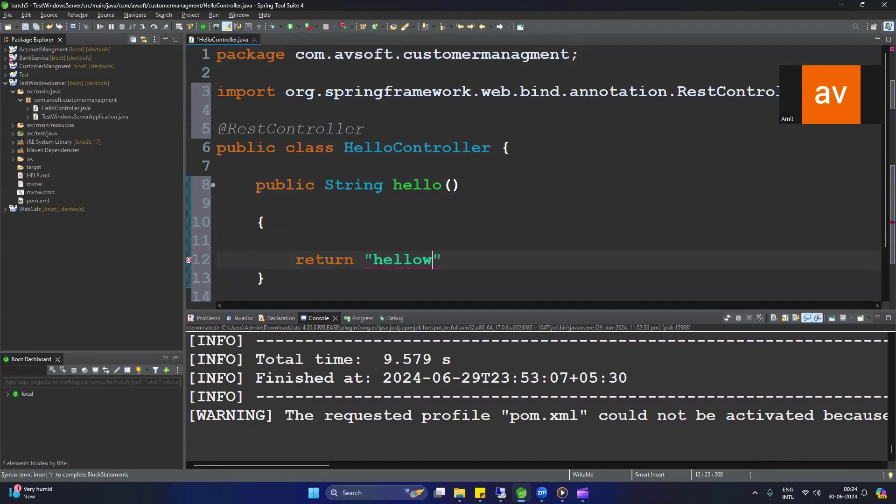
{"action": "key", "text": "BackSpace"}
{"action": "type", "text": "fro"}
{"action": "type", "text": "mwindow"}
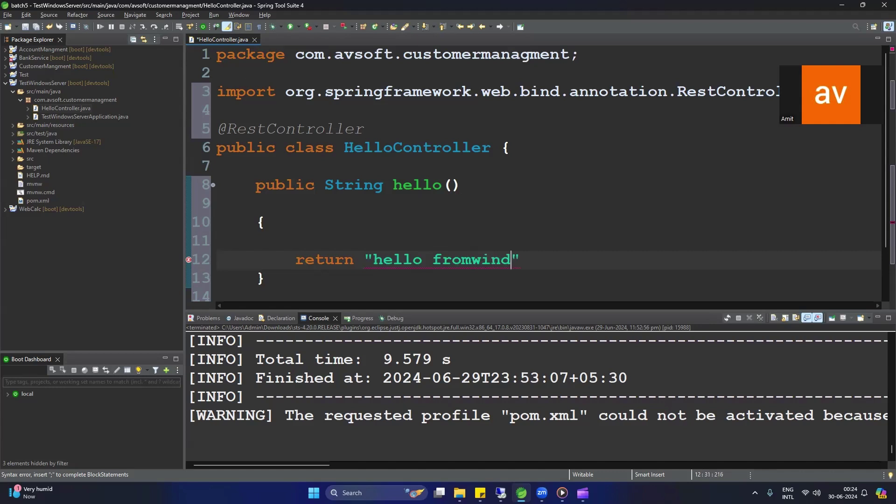
{"action": "type", "text": "s server"}
{"action": "key", "text": "Left"}
{"action": "key", "text": "Left"}
{"action": "key", "text": "Left"}
{"action": "key", "text": "Left"}
{"action": "key", "text": "Left"}
{"action": "key", "text": "Left"}
{"action": "key", "text": "Left"}
{"action": "key", "text": "Left"}
{"action": "key", "text": "Left"}
{"action": "key", "text": "Left"}
{"action": "key", "text": "Left"}
{"action": "key", "text": "Left"}
{"action": "key", "text": "Left"}
{"action": "key", "text": "Left"}
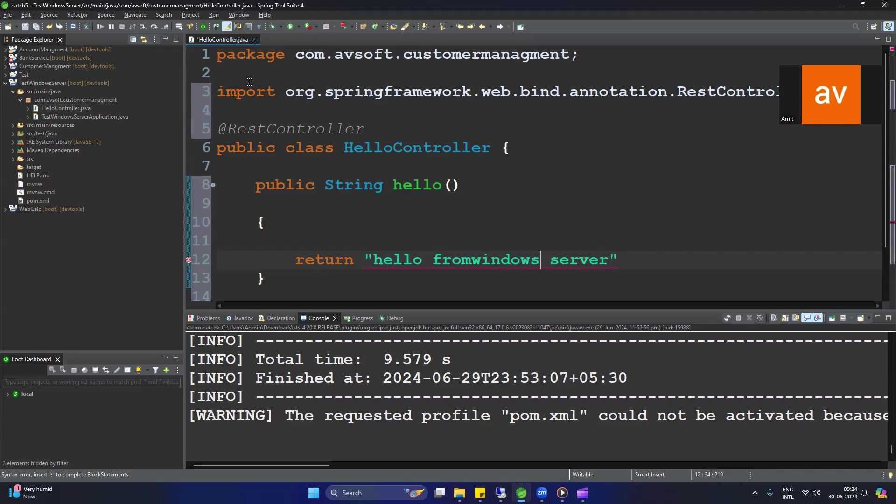
{"action": "key", "text": "Right"}
{"action": "key", "text": "Right"}
{"action": "key", "text": "Right"}
{"action": "key", "text": "Right"}
{"action": "key", "text": "Right"}
{"action": "key", "text": "Right"}
{"action": "key", "text": "Right"}
{"action": "key", "text": "Right"}
{"action": "key", "text": "Right"}
{"action": "key", "text": "Right"}
{"action": "key", "text": "Right"}
{"action": "key", "text": "Right"}
{"action": "key", "text": "Right"}
{"action": "key", "text": "Right"}
{"action": "key", "text": "Right"}
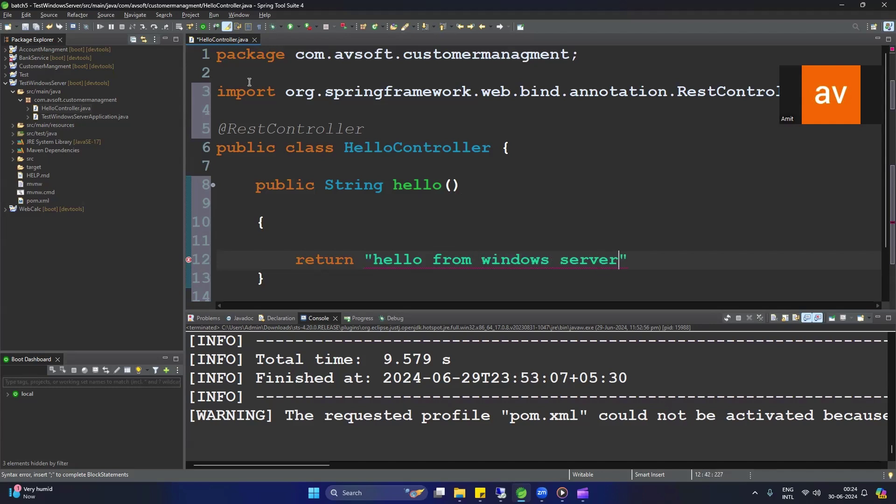
{"action": "type", "text": ";"}
{"action": "key", "text": "ctrl+s"}
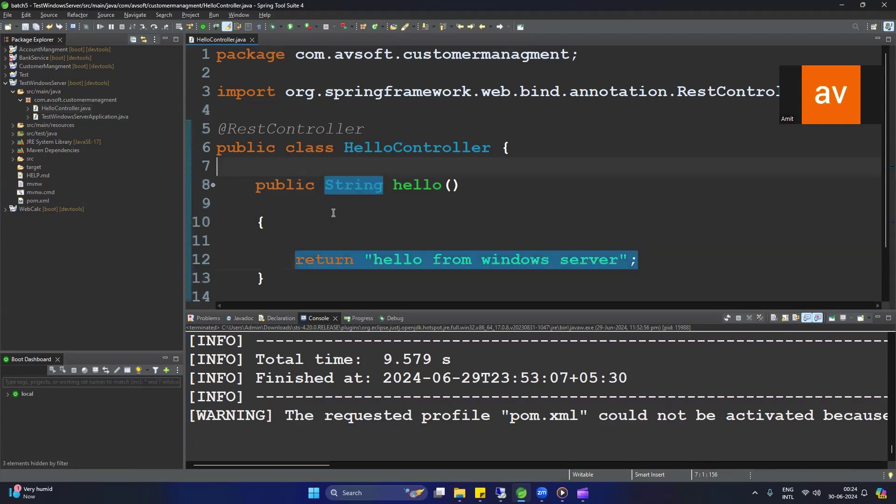
{"action": "left_click", "coordinate": [279, 170]}
{"action": "key", "text": "Return"}
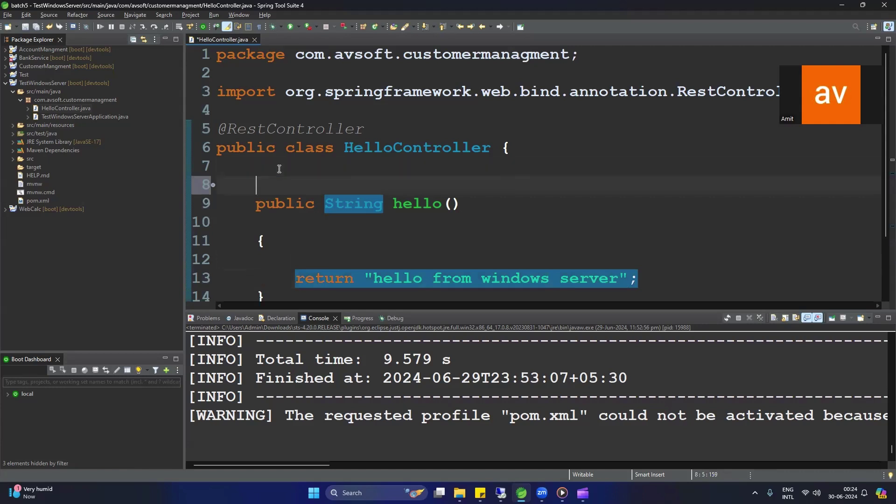
{"action": "type", "text": "@Ge"}
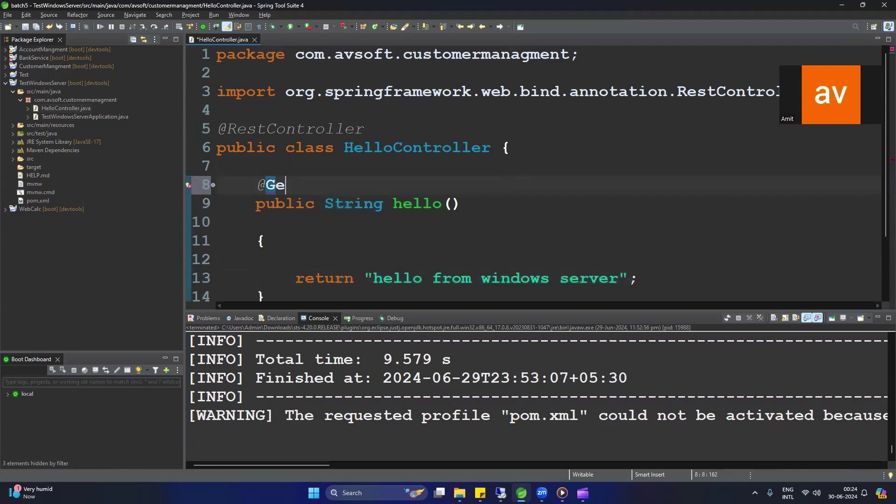
{"action": "key", "text": "Return"}
{"action": "type", "text": "("}
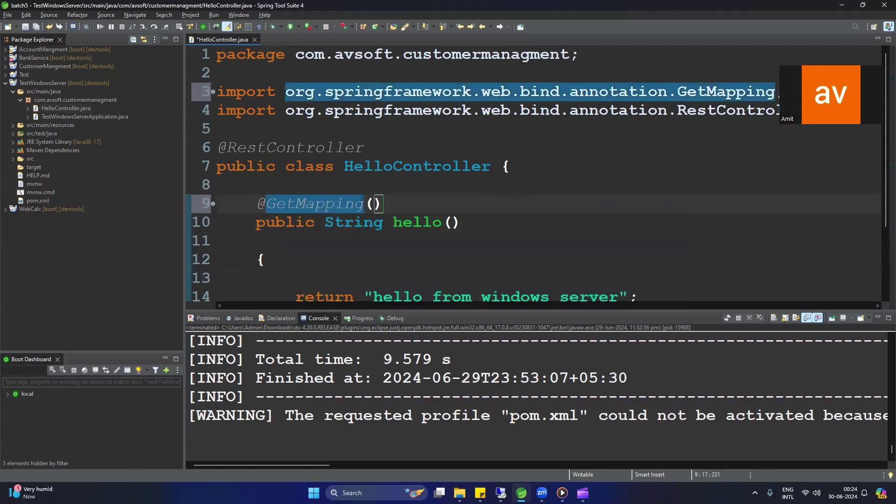
{"action": "type", "text": "\"\""}
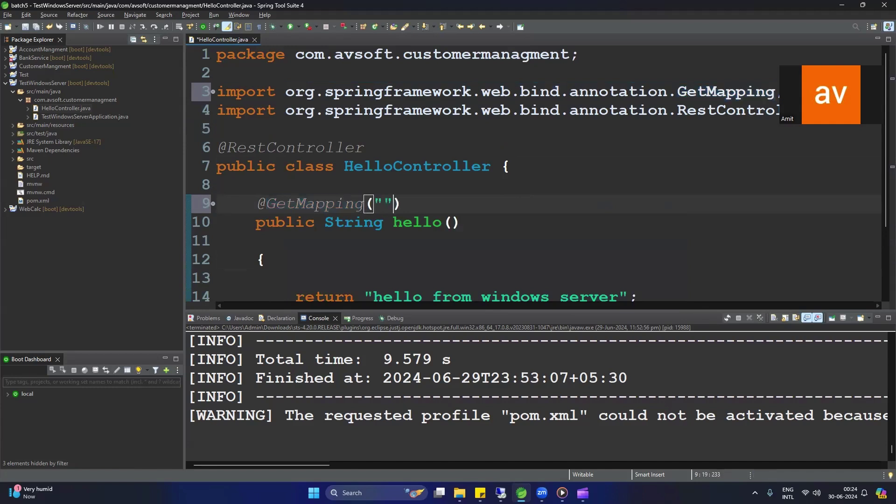
{"action": "type", "text": "/hello"}
{"action": "key", "text": "ctrl+s"}
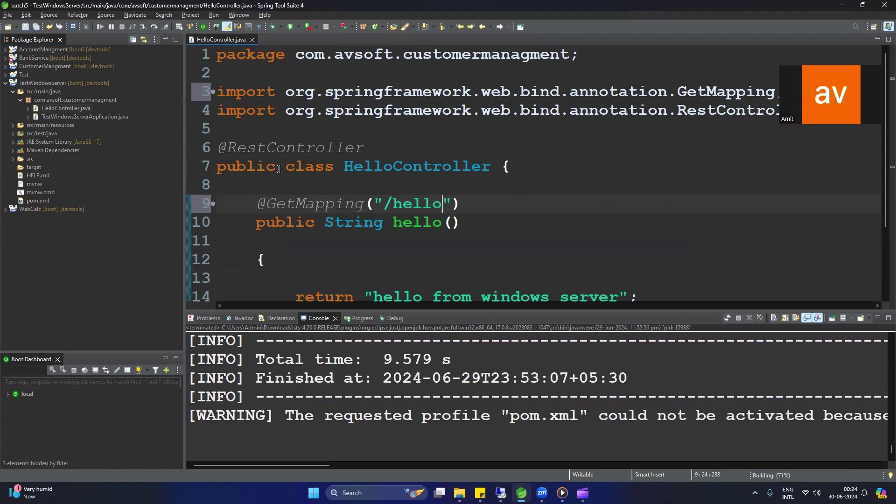
{"action": "left_click", "coordinate": [276, 203]}
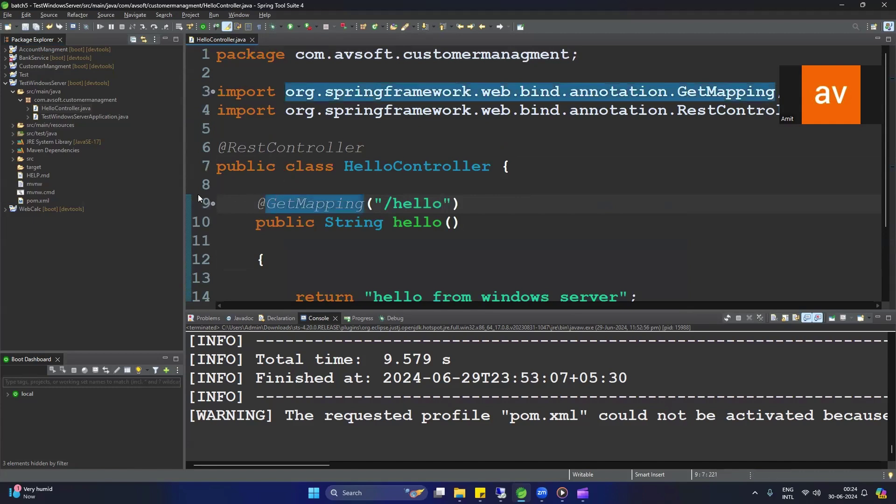
Step: Open application.properties and add server.address=0.0.0.0 below the application name
{"action": "double_click", "coordinate": [54, 122]}
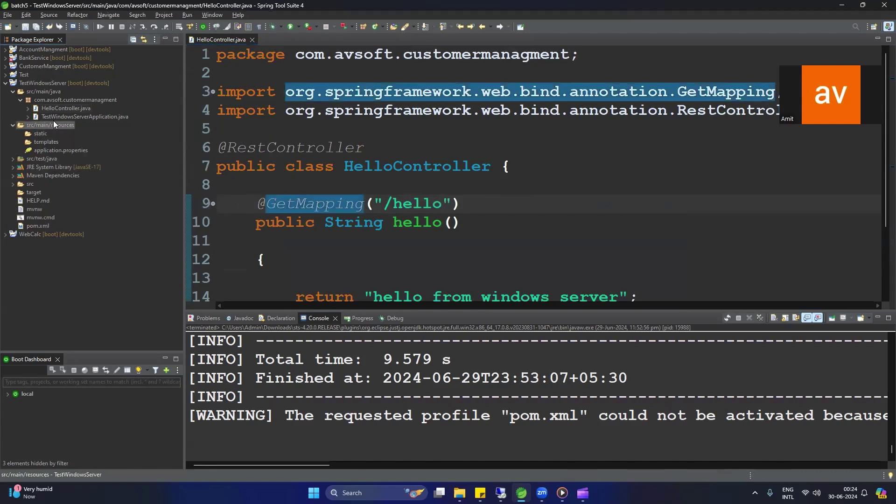
{"action": "double_click", "coordinate": [65, 150]}
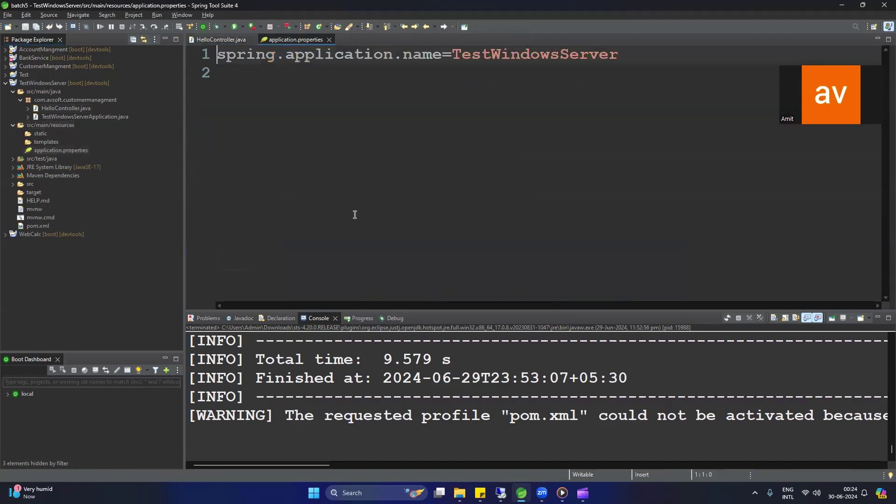
{"action": "left_click", "coordinate": [295, 147]}
{"action": "key", "text": "Return"}
{"action": "key", "text": "Return"}
{"action": "key", "text": "Return"}
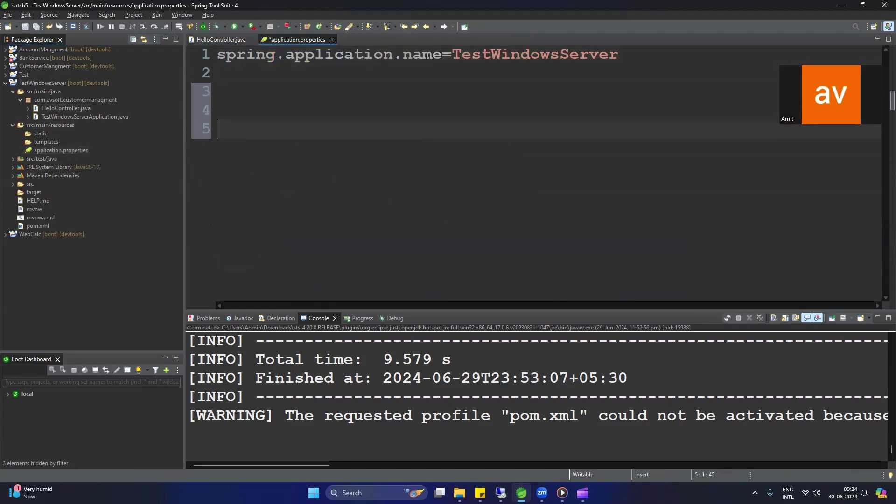
{"action": "type", "text": "server.a"}
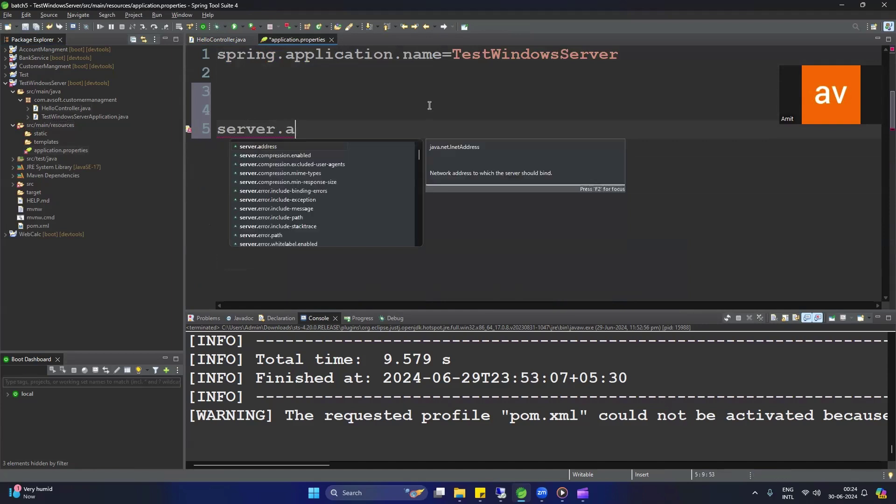
{"action": "key", "text": "Return"}
{"action": "type", "text": "8"}
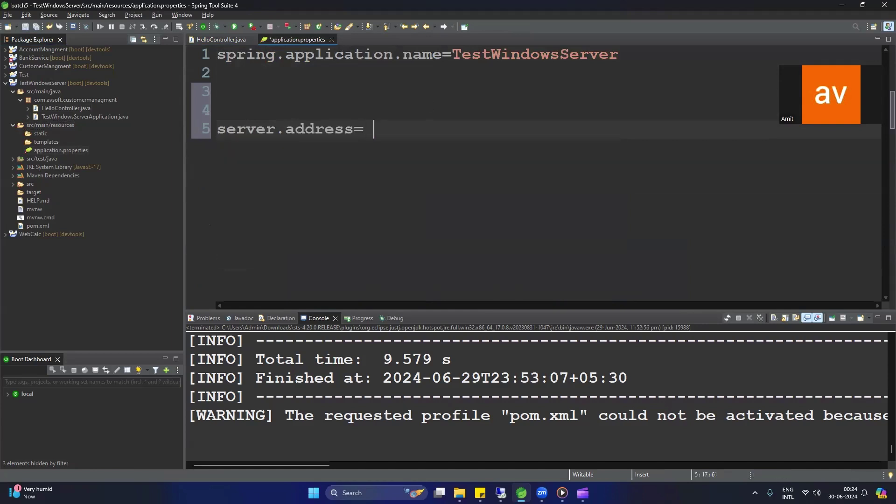
{"action": "key", "text": "BackSpace"}
{"action": "type", "text": "0.0.0.0"}
Step: Check the server.address line, save application.properties, and select the TestWindowsServer project
{"action": "left_click_drag", "start_coordinate": [471, 138], "coordinate": [213, 129]}
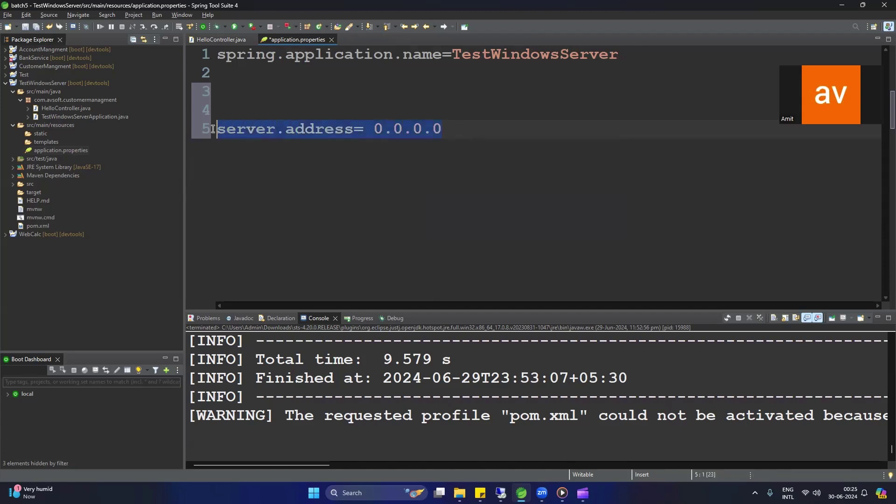
{"action": "left_click", "coordinate": [309, 130]}
{"action": "mouse_move", "coordinate": [438, 138]}
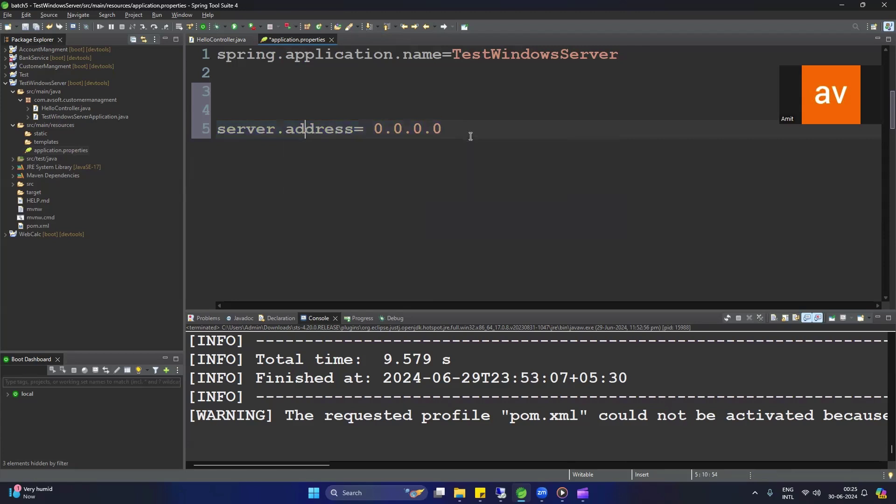
{"action": "left_click", "coordinate": [330, 132]}
{"action": "left_click_drag", "start_coordinate": [442, 131], "coordinate": [217, 133]}
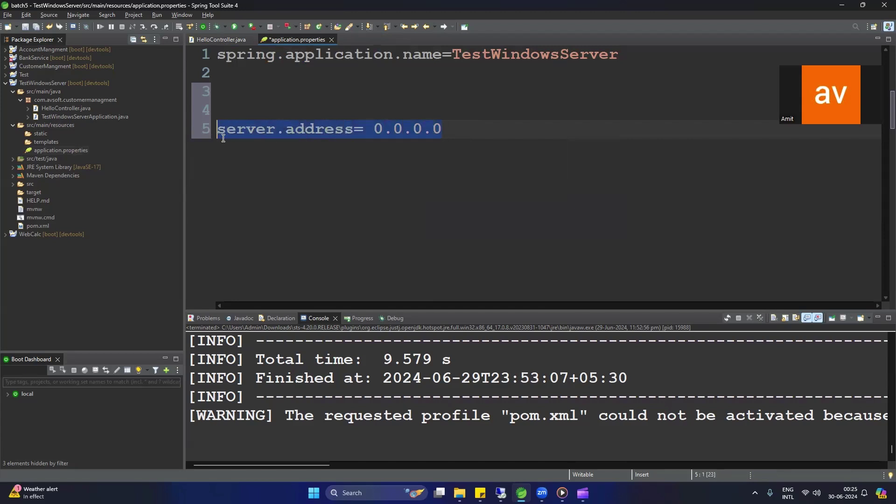
{"action": "key", "text": "ctrl+s"}
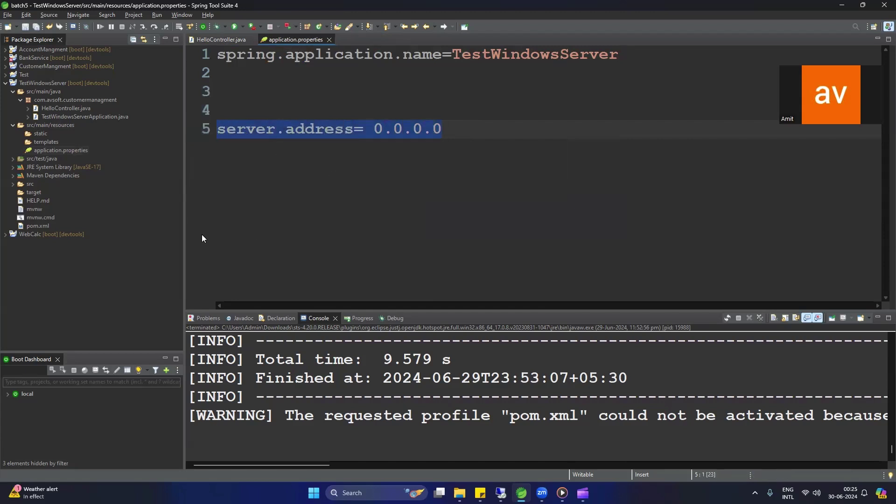
{"action": "left_click", "coordinate": [35, 84]}
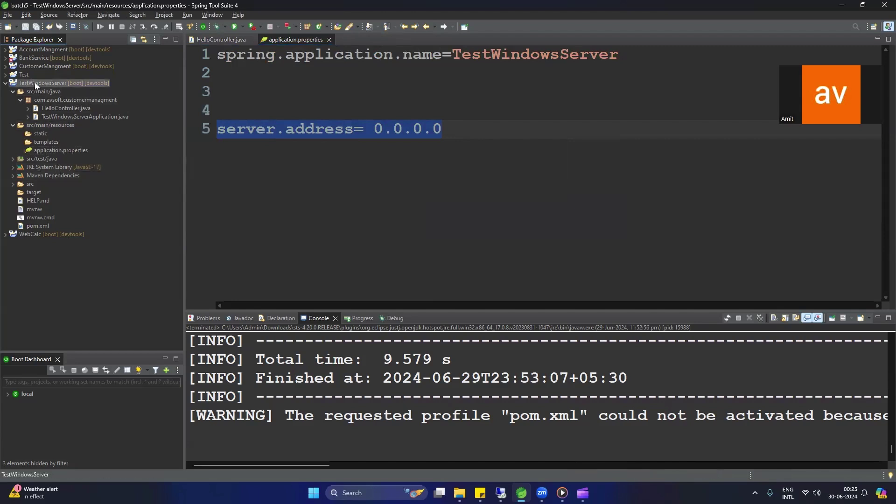
Step: Run Maven install on the TestWindowsServer project
{"action": "right_click", "coordinate": [34, 82]}
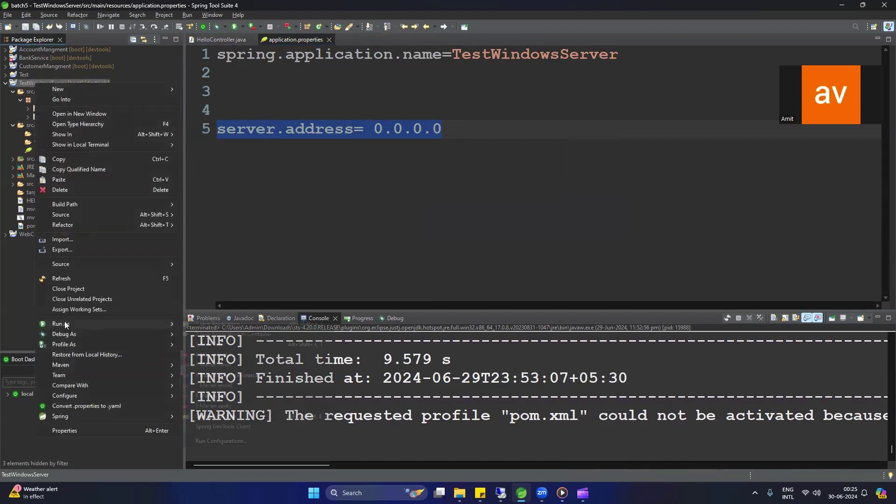
{"action": "mouse_move", "coordinate": [65, 324]}
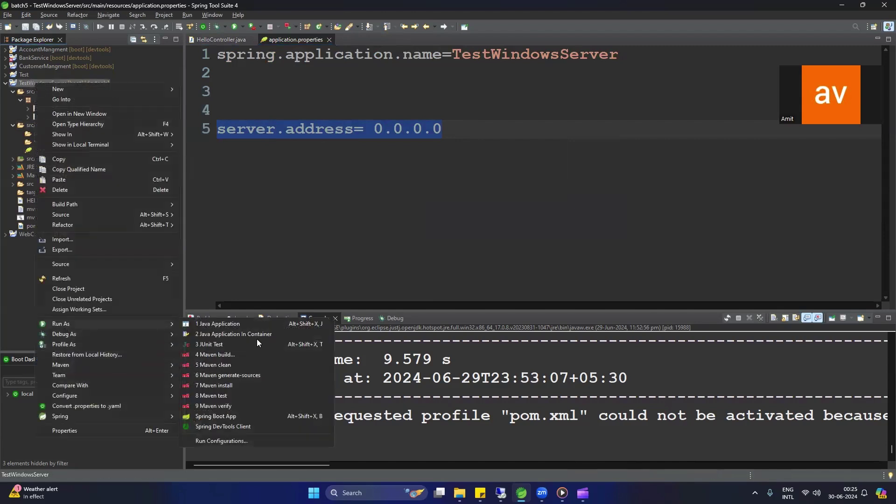
{"action": "left_click", "coordinate": [217, 387]}
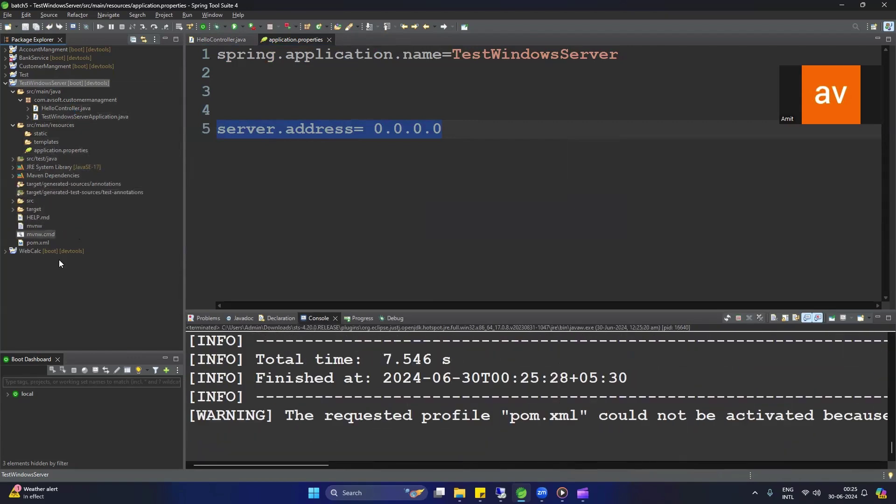
Step: Expand the target folder and show it in File Explorer through its Properties
{"action": "double_click", "coordinate": [30, 208]}
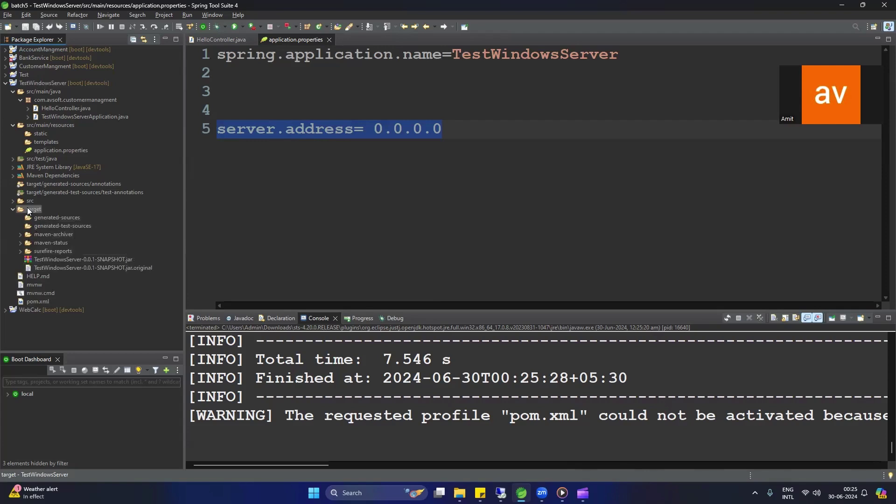
{"action": "key", "text": "alt+Return"}
{"action": "left_click", "coordinate": [561, 126]}
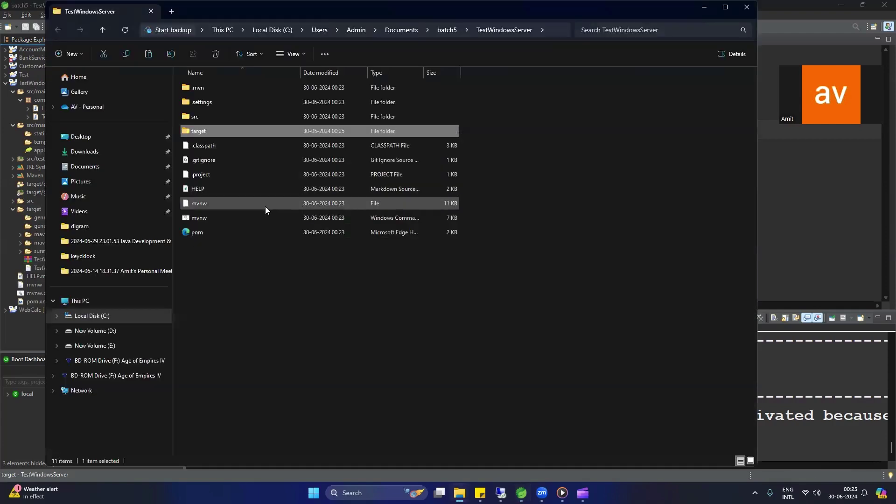
Step: Open target, select TestWindowsServer-0.0.1-SNAPSHOT.jar, and switch back to the remote desktop session
{"action": "double_click", "coordinate": [207, 130]}
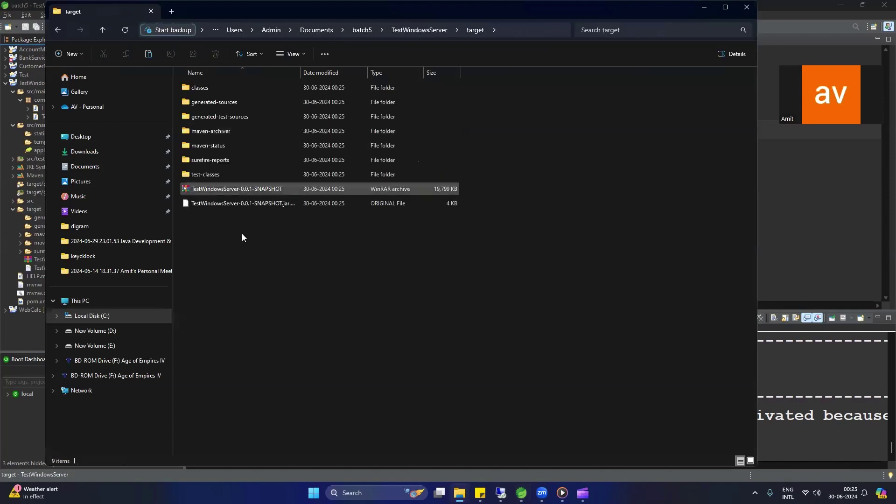
{"action": "left_click", "coordinate": [231, 191]}
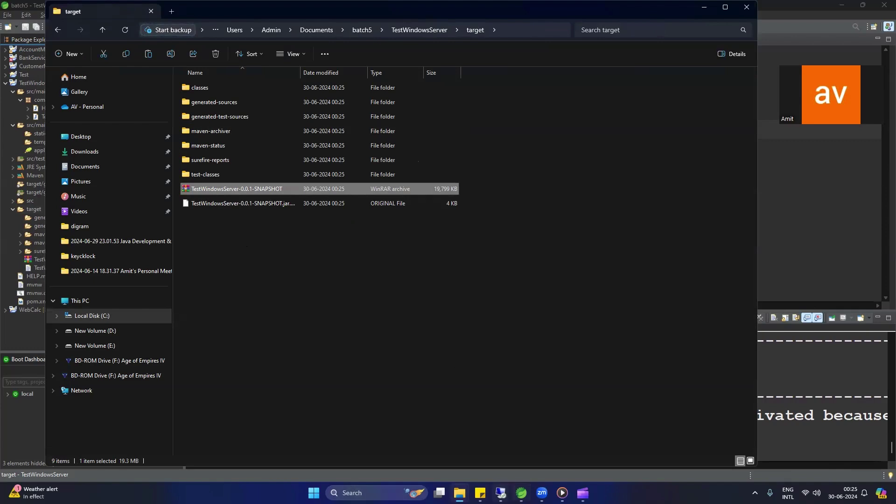
{"action": "mouse_move", "coordinate": [501, 493]}
{"action": "left_click", "coordinate": [497, 452]}
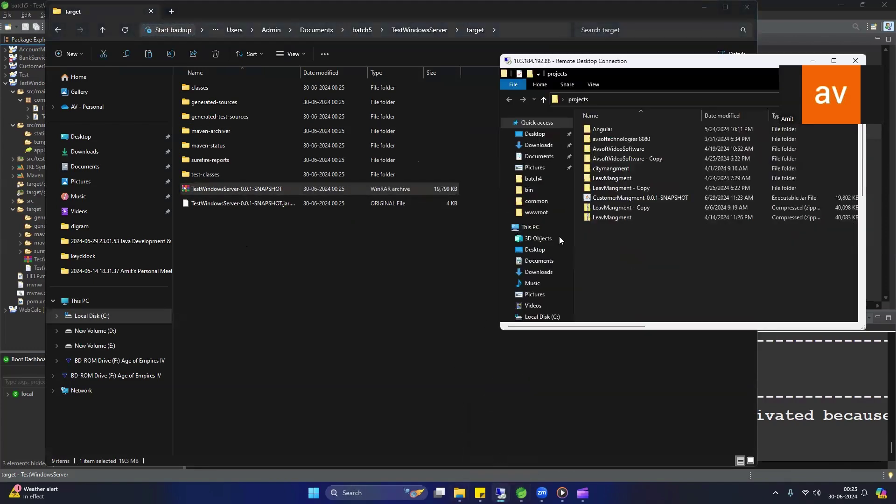
Step: Maximize the Remote Desktop session and close the console running the old CustomerMangment jar
{"action": "left_click_drag", "start_coordinate": [678, 63], "coordinate": [365, 79]}
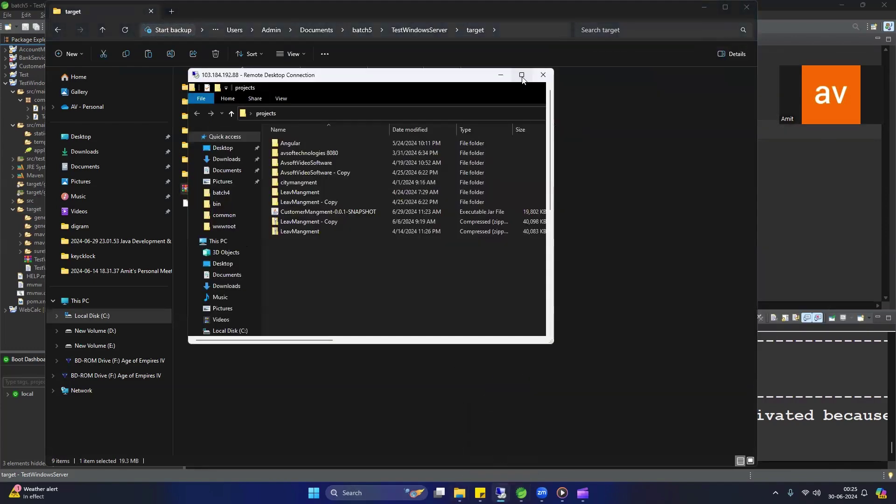
{"action": "left_click", "coordinate": [522, 77]}
{"action": "left_click", "coordinate": [269, 299]}
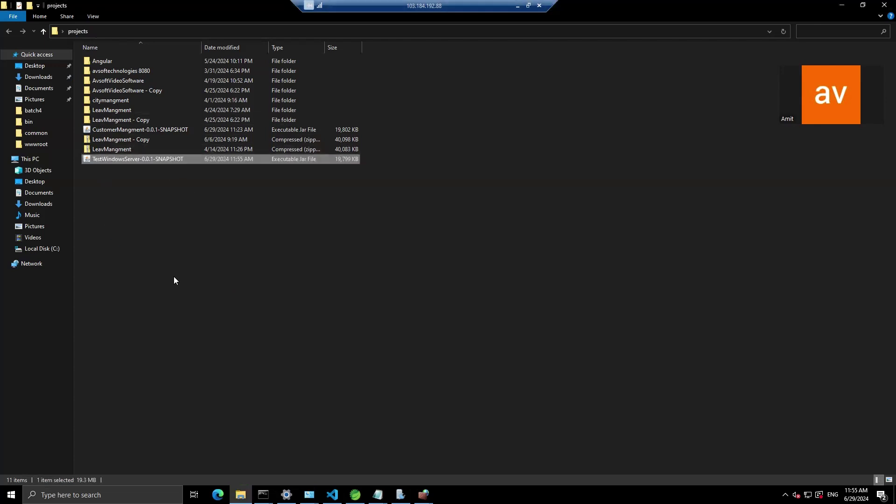
{"action": "left_click", "coordinate": [131, 177]}
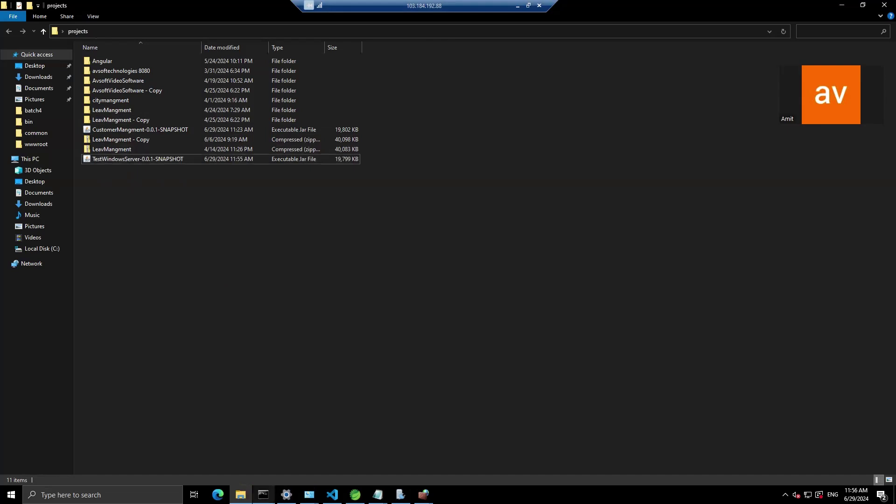
{"action": "left_click", "coordinate": [263, 494]}
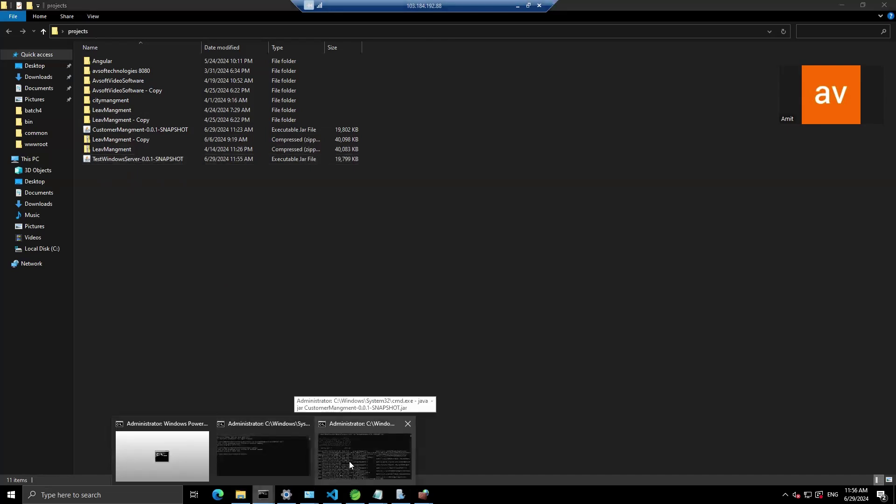
{"action": "left_click", "coordinate": [350, 462]}
{"action": "left_click", "coordinate": [671, 142]}
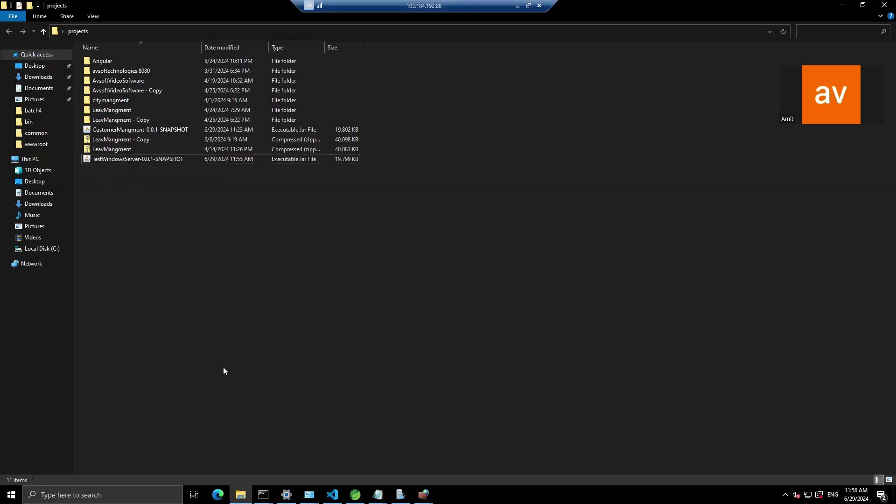
Step: Open a Command Prompt in the server's projects folder by entering cmd in the address bar
{"action": "left_click", "coordinate": [122, 492]}
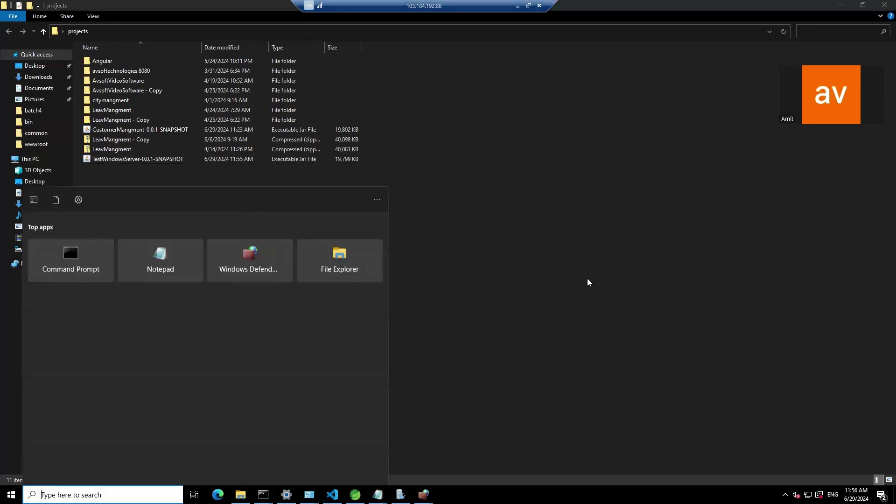
{"action": "left_click", "coordinate": [587, 280]}
{"action": "left_click", "coordinate": [170, 31]}
{"action": "type", "text": "cmd"}
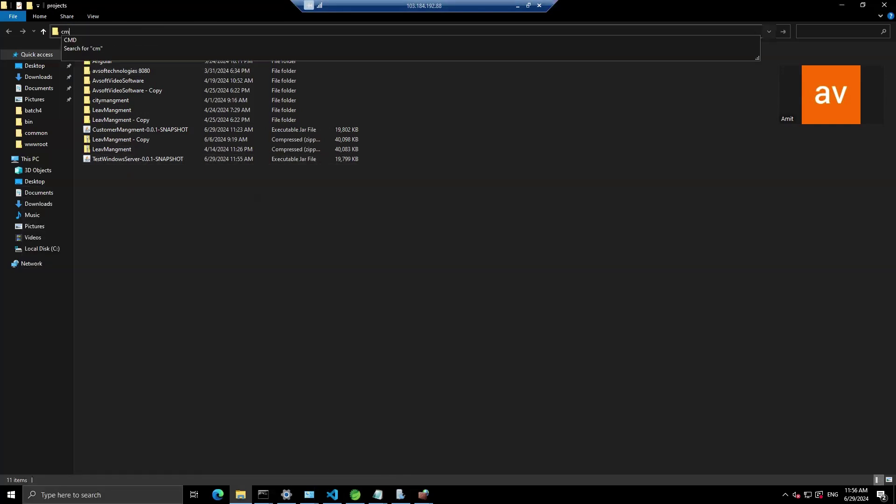
{"action": "key", "text": "Return"}
{"action": "left_click_drag", "start_coordinate": [320, 119], "coordinate": [423, 165]}
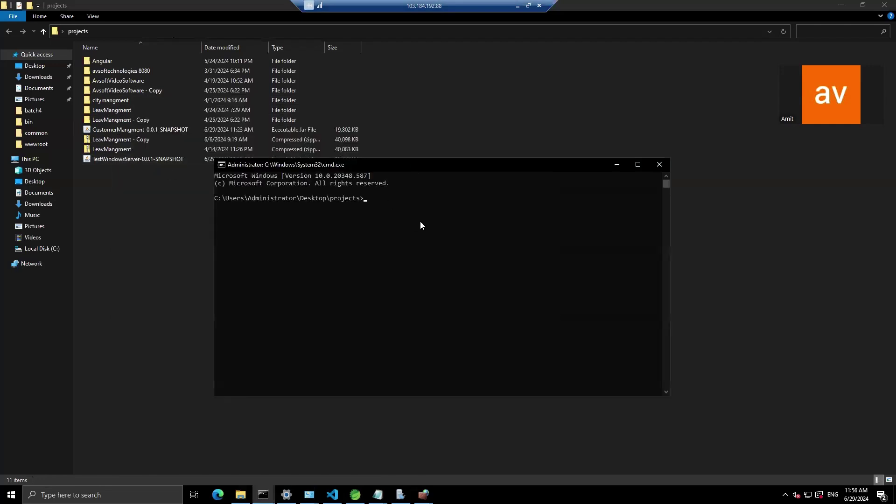
Step: Run java -jar TestWindowsServer-0.0.1-SNAPSHOT.jar, pasting the file name copied from Explorer
{"action": "type", "text": "java -jar"}
{"action": "left_click", "coordinate": [113, 157]}
{"action": "left_click", "coordinate": [113, 158]}
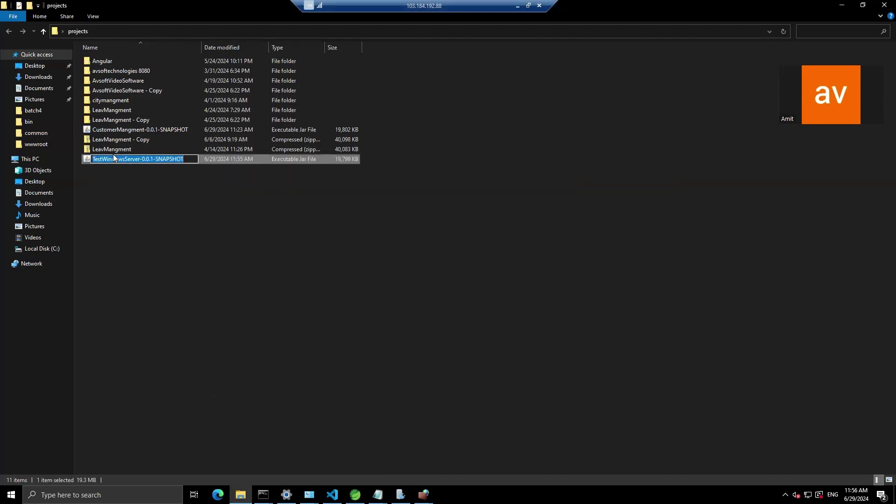
{"action": "key", "text": "ctrl+c"}
{"action": "key", "text": "Escape"}
{"action": "key", "text": "alt+Tab"}
{"action": "key", "text": "ctrl+v"}
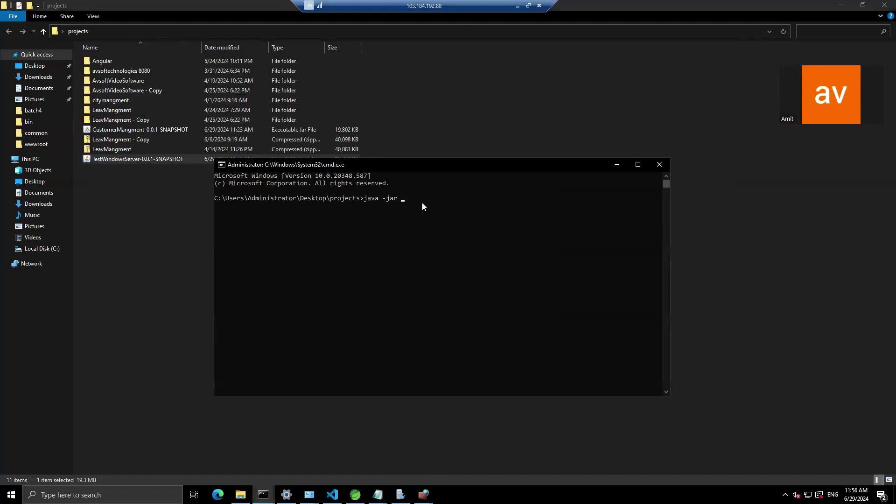
{"action": "type", "text": ".jar"}
{"action": "key", "text": "Return"}
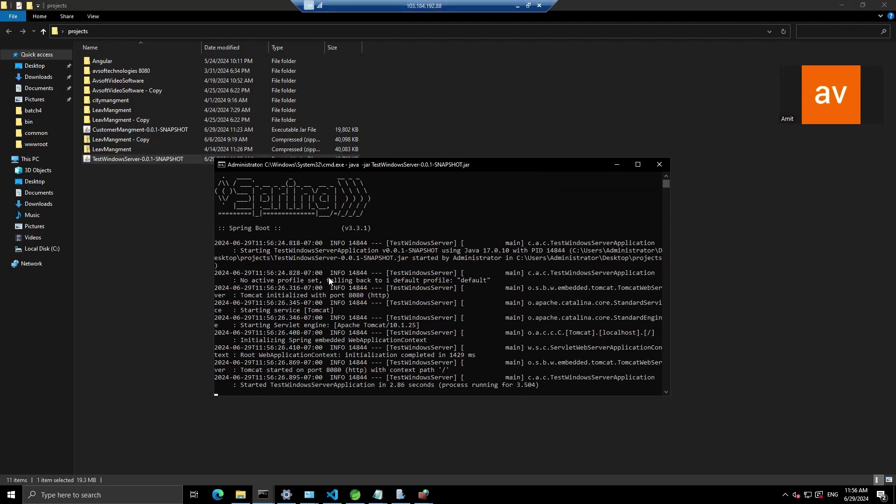
{"action": "left_click", "coordinate": [102, 494]}
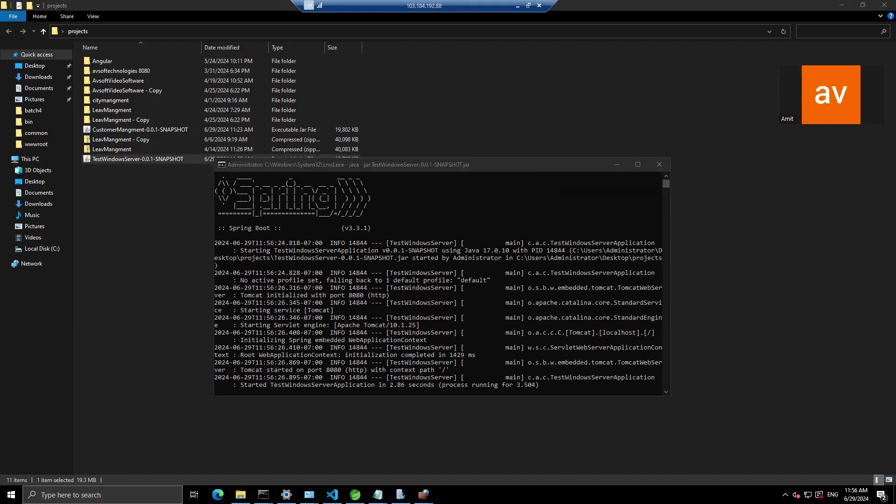
Step: Open Windows Defender Firewall with Advanced Security and start a new port-based inbound rule
{"action": "type", "text": "fire"}
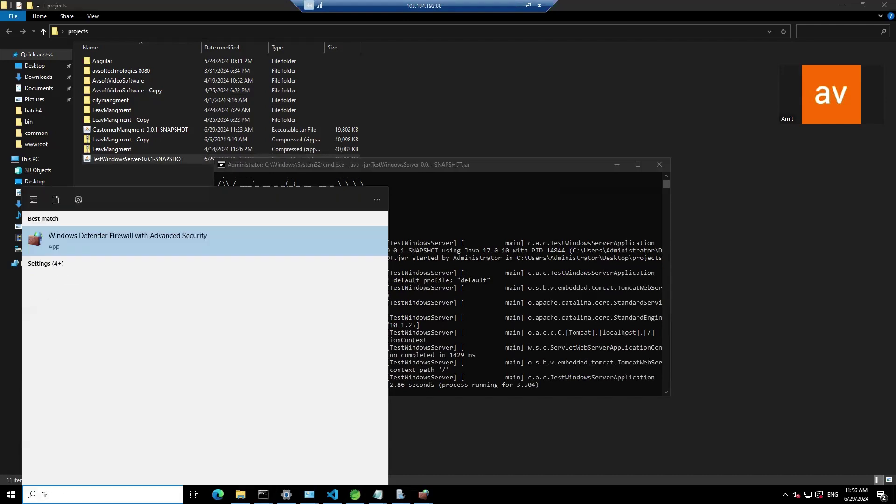
{"action": "key", "text": "Return"}
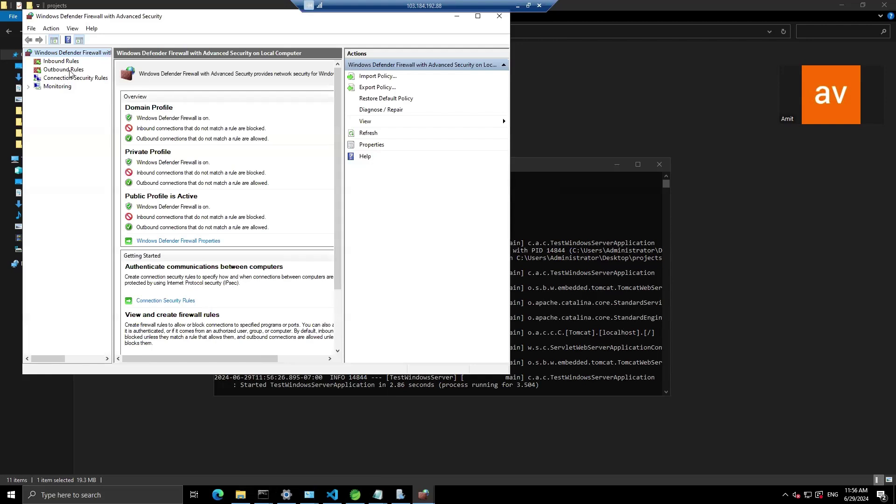
{"action": "left_click", "coordinate": [55, 62]}
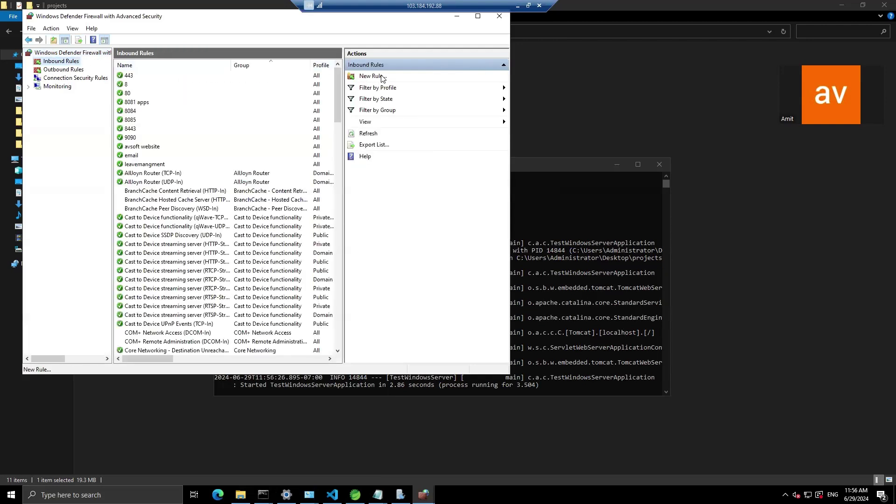
{"action": "left_click", "coordinate": [381, 76]}
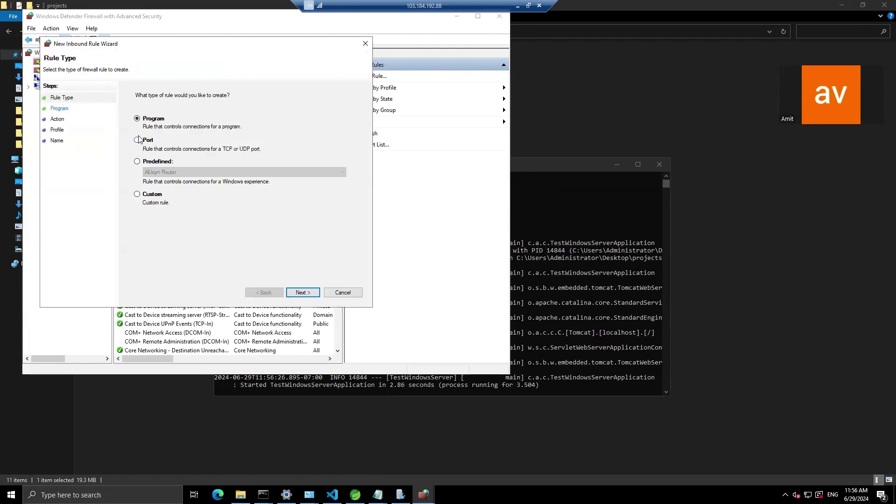
{"action": "left_click", "coordinate": [137, 140]}
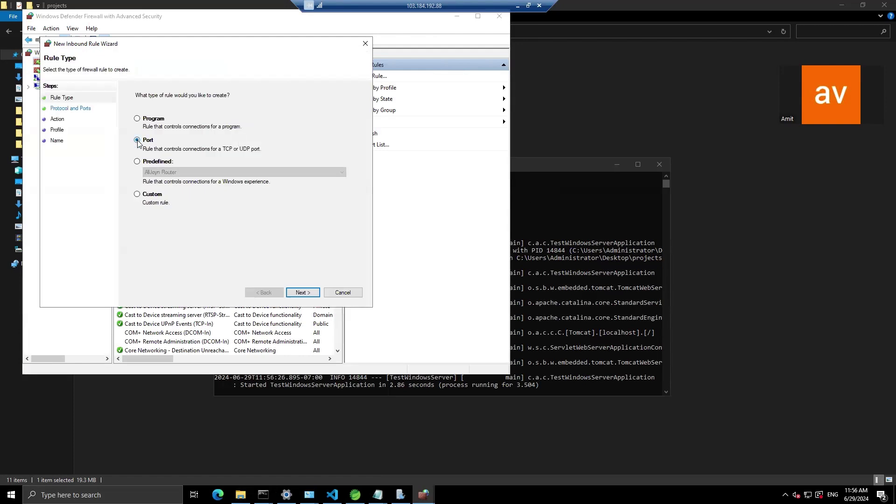
{"action": "left_click", "coordinate": [307, 292]}
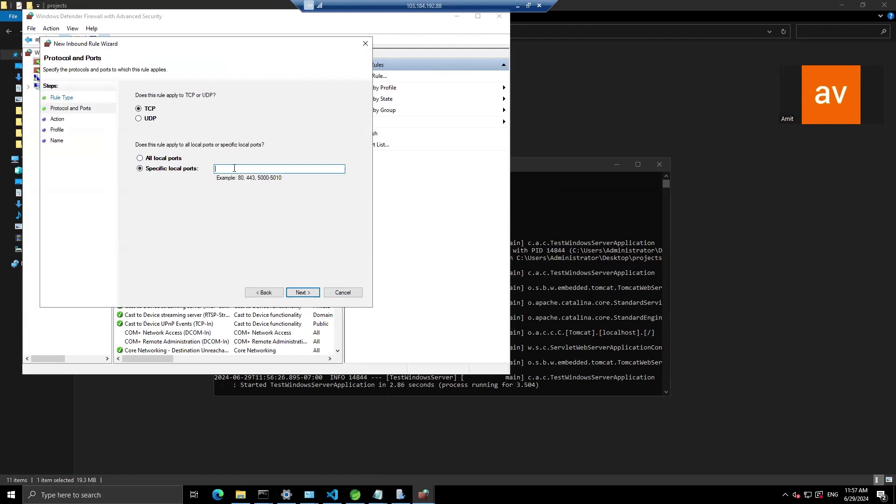
Step: Allow TCP port 8080 for all profiles in a rule named 80, then minimize the firewall console
{"action": "type", "text": "8080"}
{"action": "left_click", "coordinate": [296, 295]}
{"action": "left_click", "coordinate": [296, 295]}
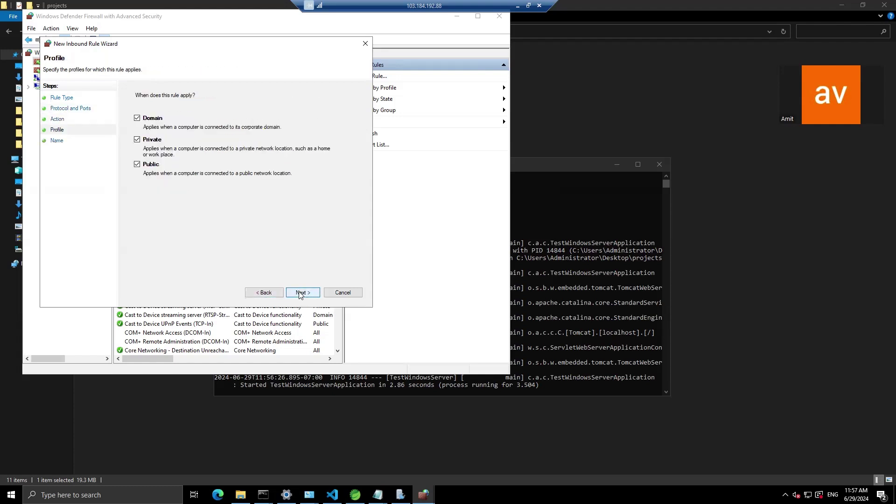
{"action": "left_click", "coordinate": [305, 294]}
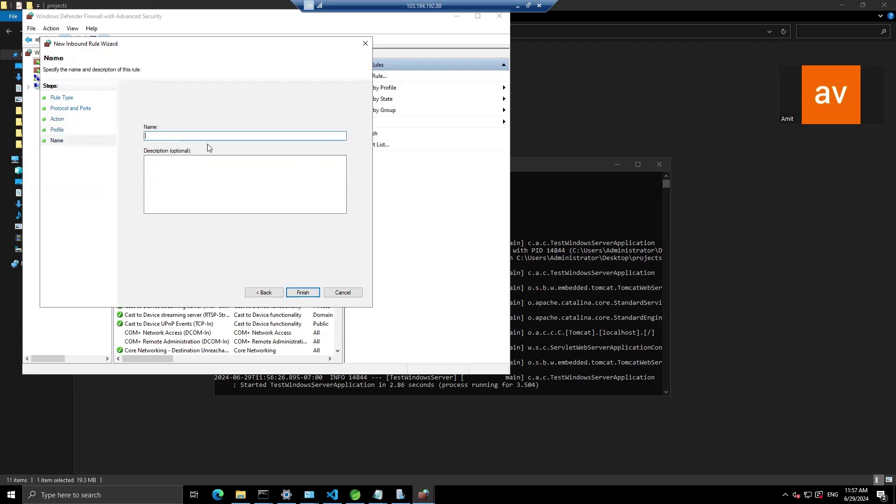
{"action": "type", "text": "80"}
{"action": "left_click", "coordinate": [303, 292]}
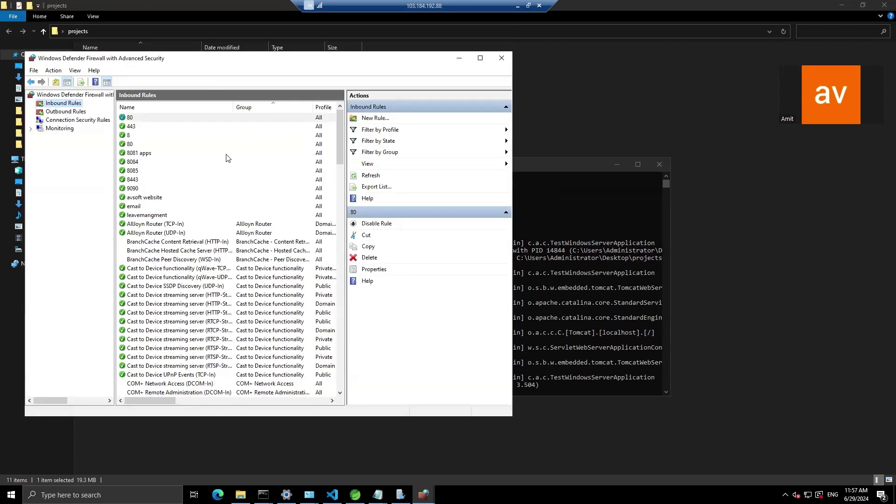
{"action": "left_click_drag", "start_coordinate": [274, 62], "coordinate": [300, 95]}
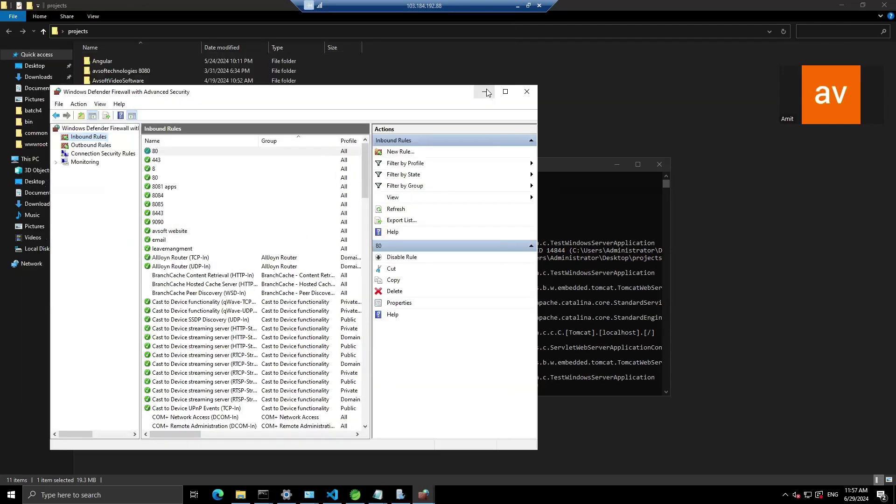
{"action": "left_click", "coordinate": [486, 92]}
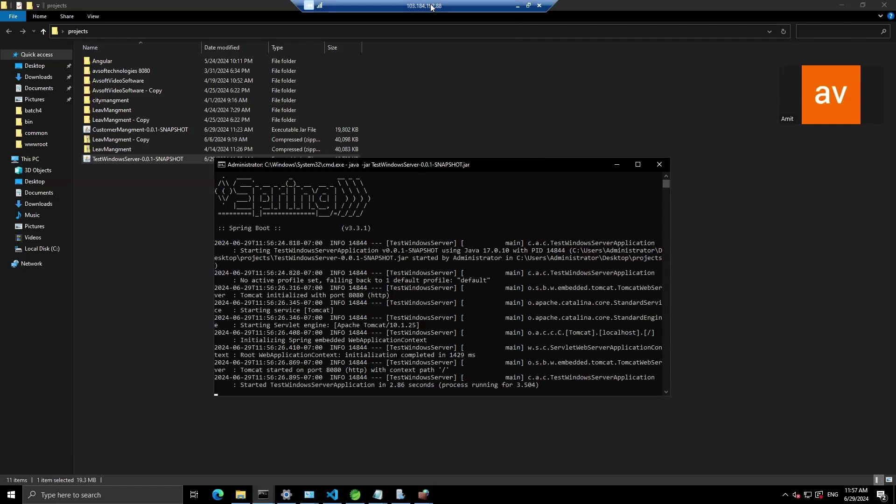
Step: Disconnect from the Remote Desktop session and confirm with OK
{"action": "left_click", "coordinate": [516, 5]}
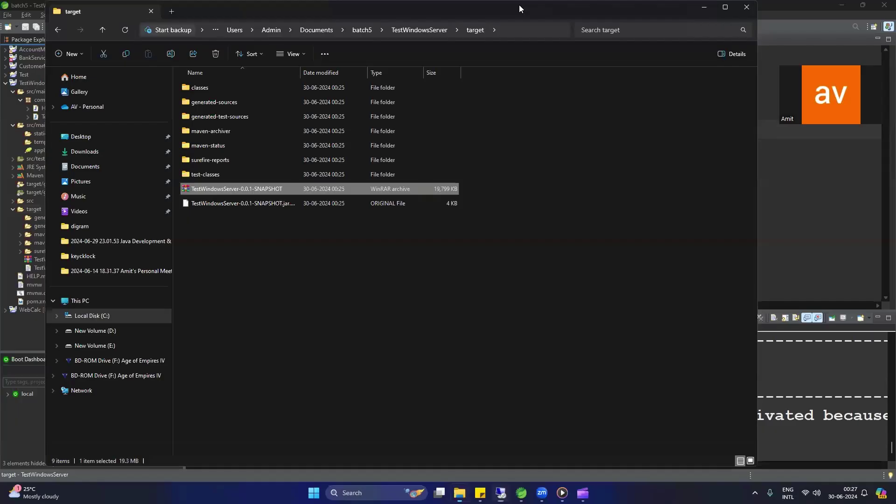
{"action": "left_click", "coordinate": [704, 7]}
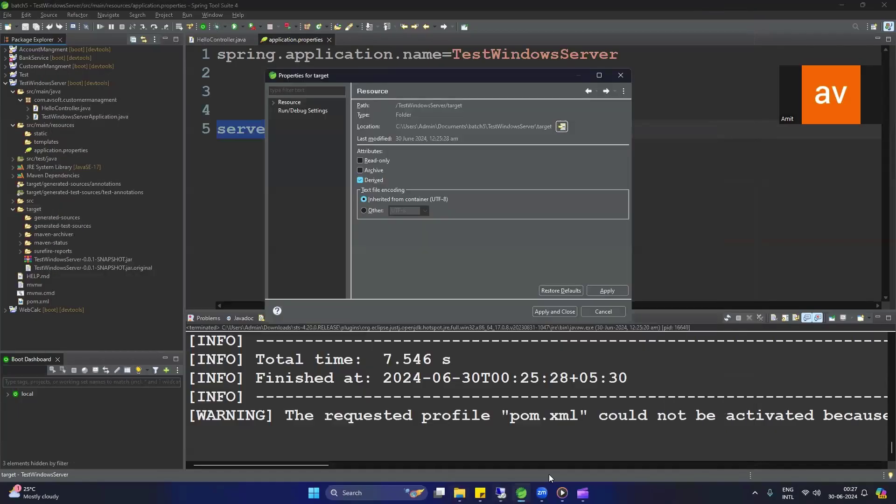
{"action": "left_click", "coordinate": [500, 492]}
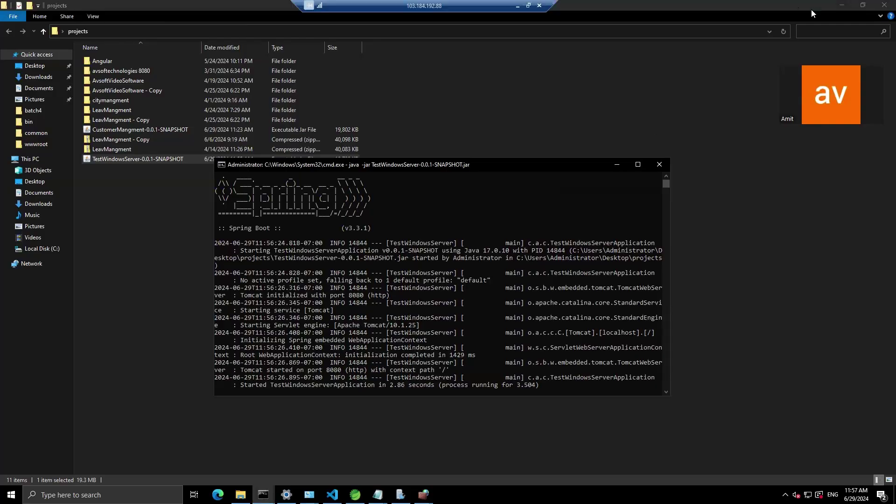
{"action": "left_click", "coordinate": [541, 6]}
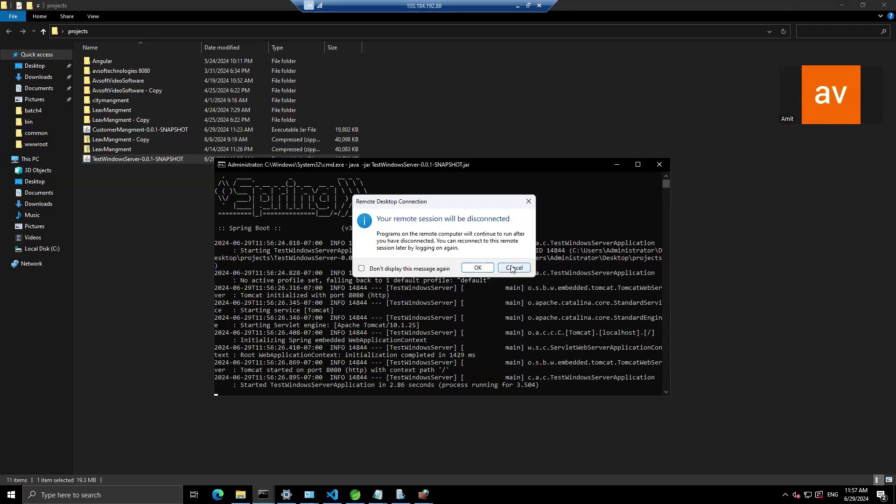
{"action": "left_click", "coordinate": [475, 268]}
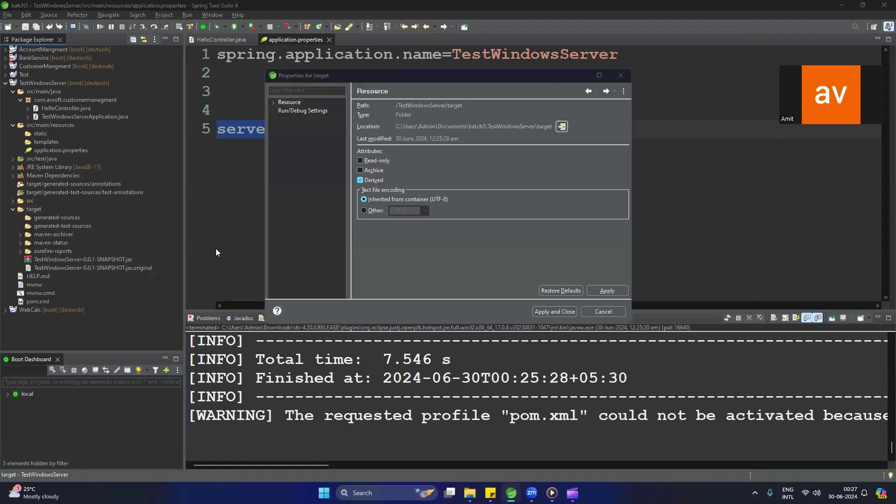
Step: Launch Google Chrome locally with the A profile
{"action": "left_click", "coordinate": [363, 493]}
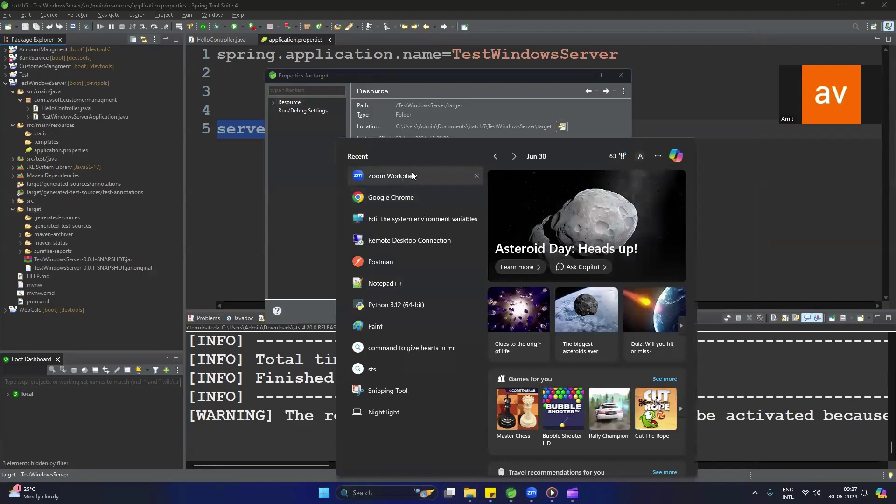
{"action": "left_click", "coordinate": [411, 197]}
{"action": "left_click", "coordinate": [490, 221]}
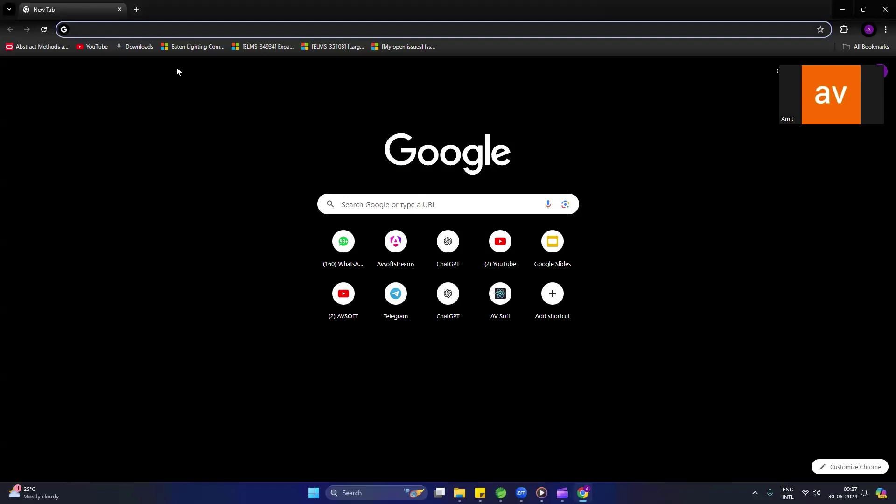
{"action": "type", "text": "http"}
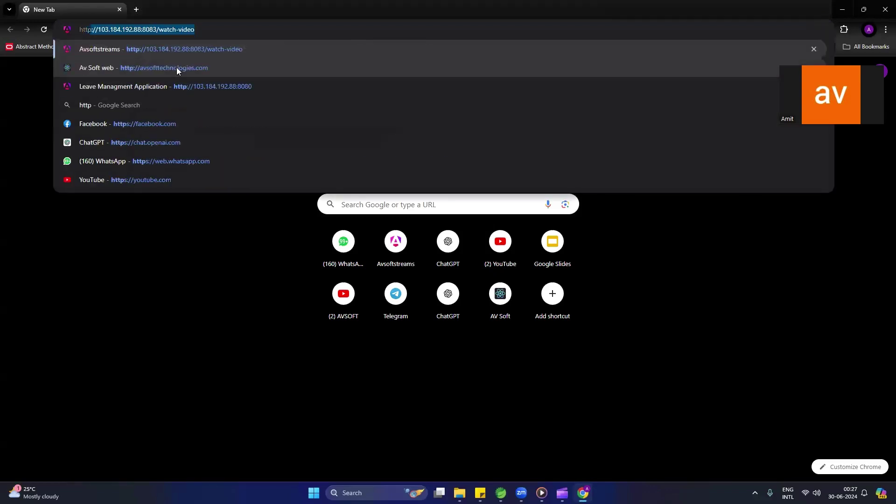
{"action": "type", "text": ":"}
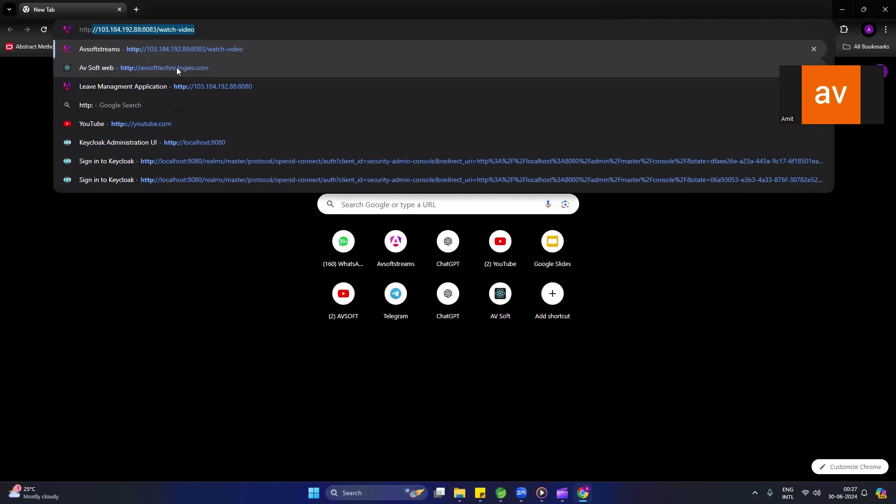
{"action": "type", "text": "//10."}
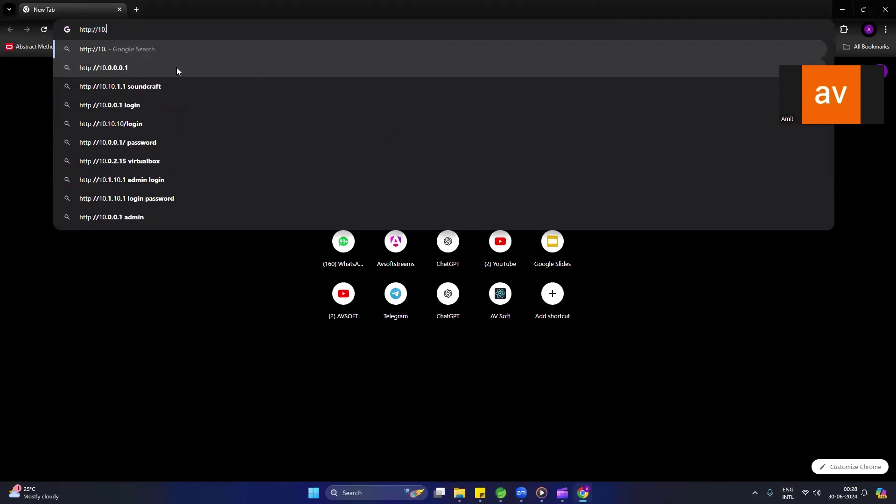
{"action": "key", "text": "BackSpace"}
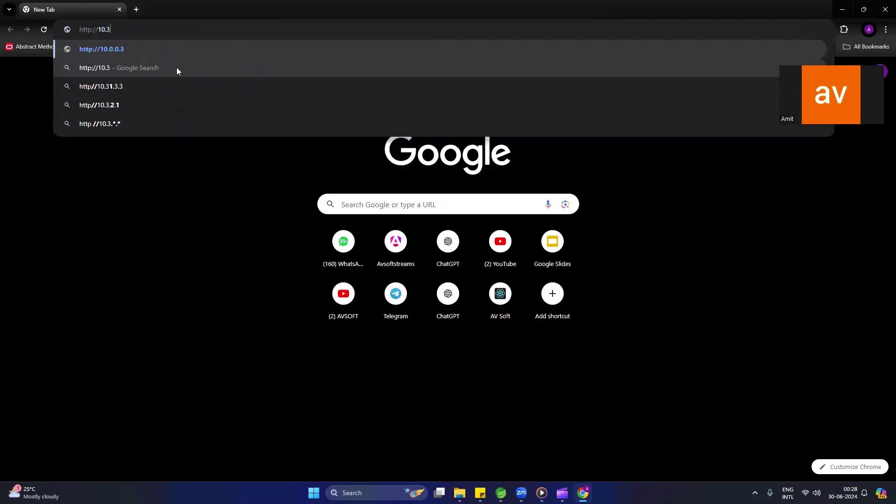
{"action": "type", "text": "3"}
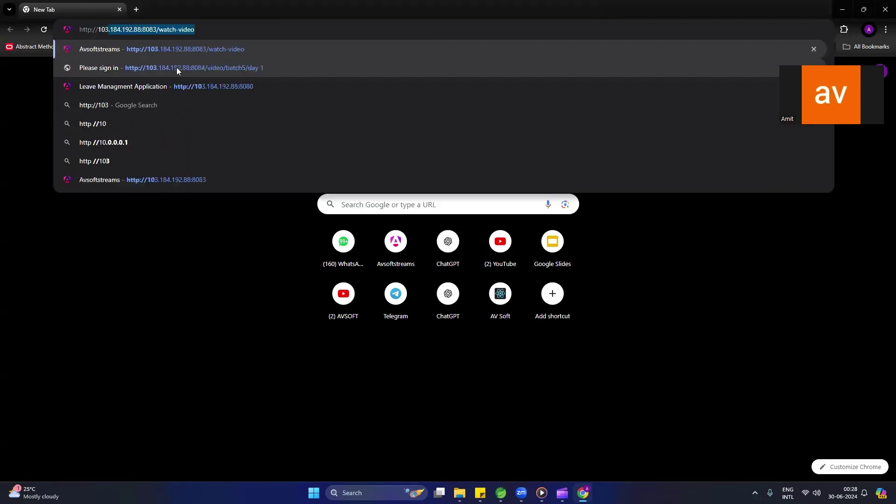
{"action": "type", "text": ".1"}
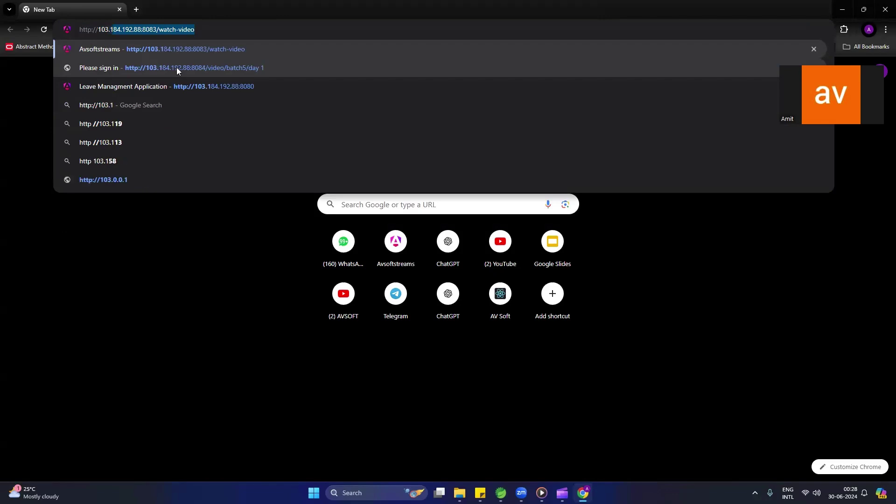
{"action": "type", "text": "84."}
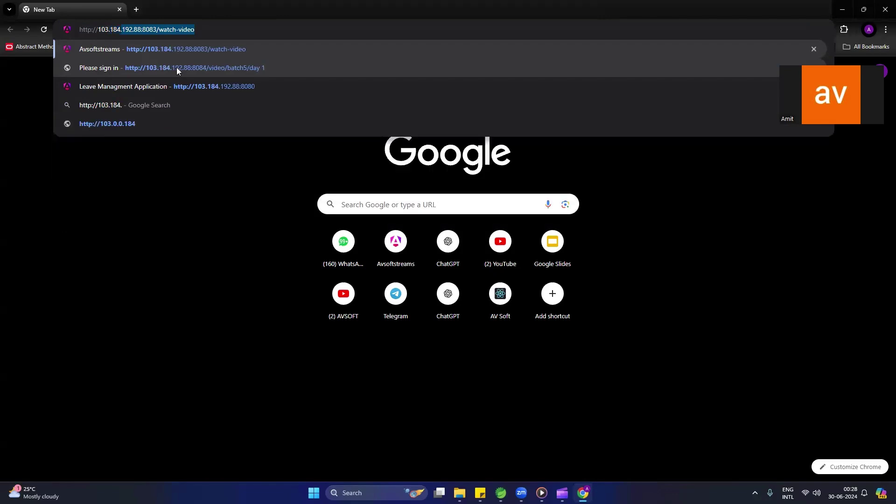
{"action": "type", "text": "192.88"}
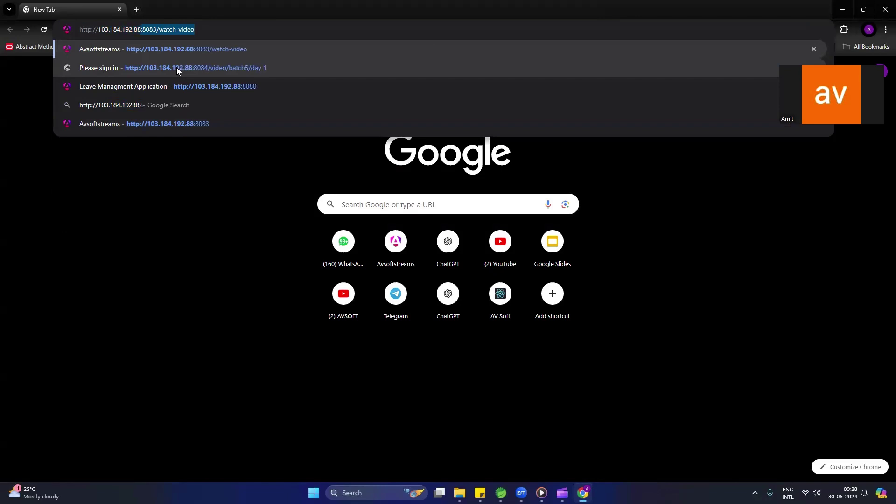
{"action": "key", "text": "End"}
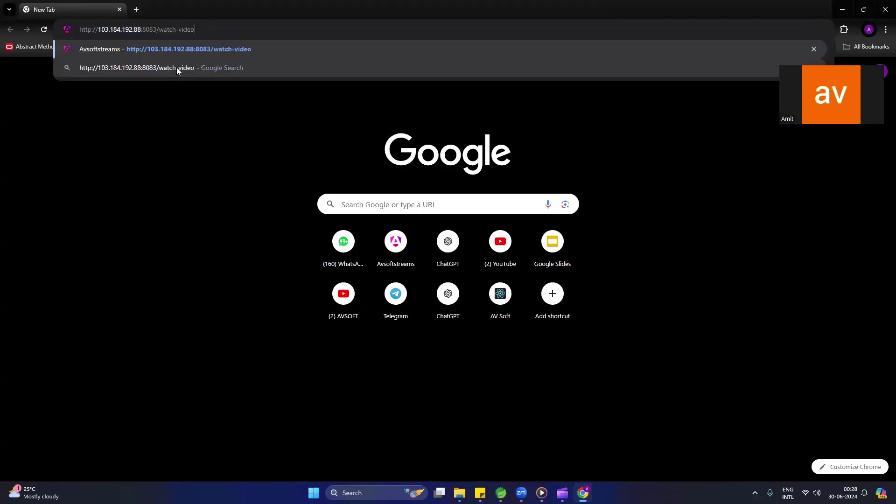
{"action": "key", "text": "BackSpace"}
{"action": "key", "text": "BackSpace"}
{"action": "key", "text": "BackSpace"}
{"action": "key", "text": "BackSpace"}
{"action": "key", "text": "BackSpace"}
{"action": "key", "text": "BackSpace"}
{"action": "key", "text": "BackSpace"}
{"action": "key", "text": "BackSpace"}
{"action": "key", "text": "BackSpace"}
{"action": "key", "text": "BackSpace"}
{"action": "key", "text": "BackSpace"}
{"action": "key", "text": "BackSpace"}
{"action": "key", "text": "BackSpace"}
{"action": "key", "text": "BackSpace"}
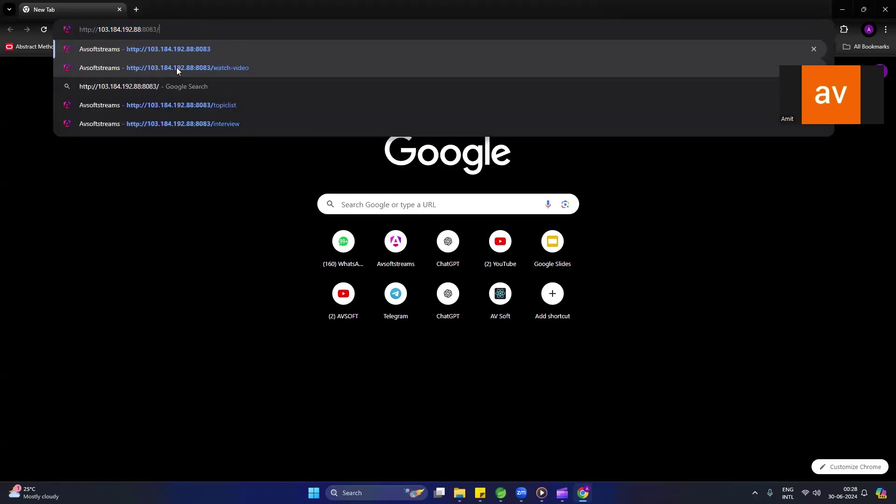
{"action": "type", "text": "80"}
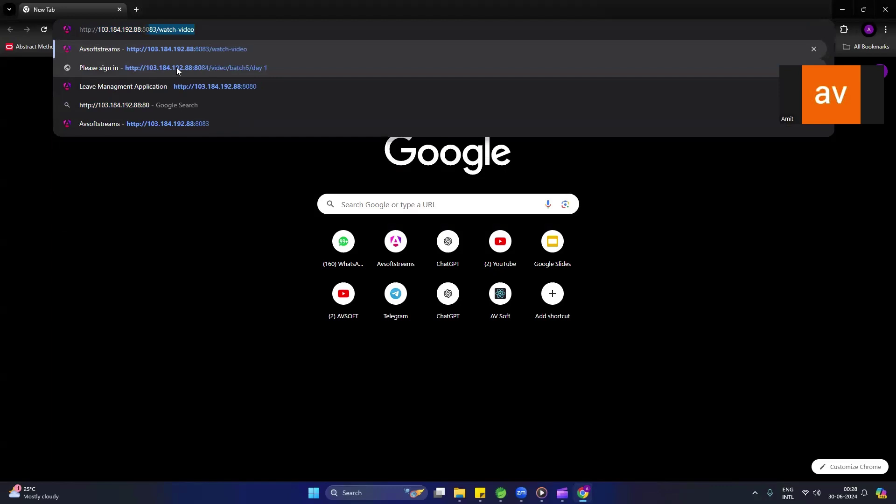
{"action": "type", "text": "80/"}
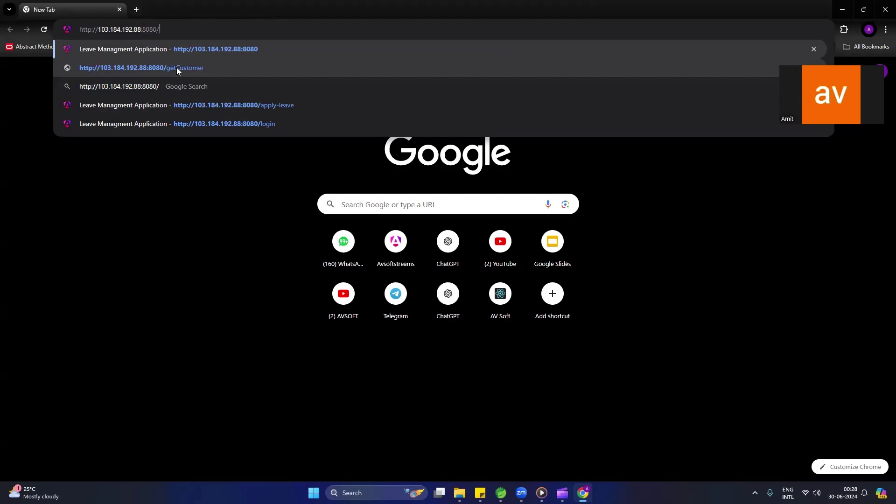
{"action": "type", "text": "hello"}
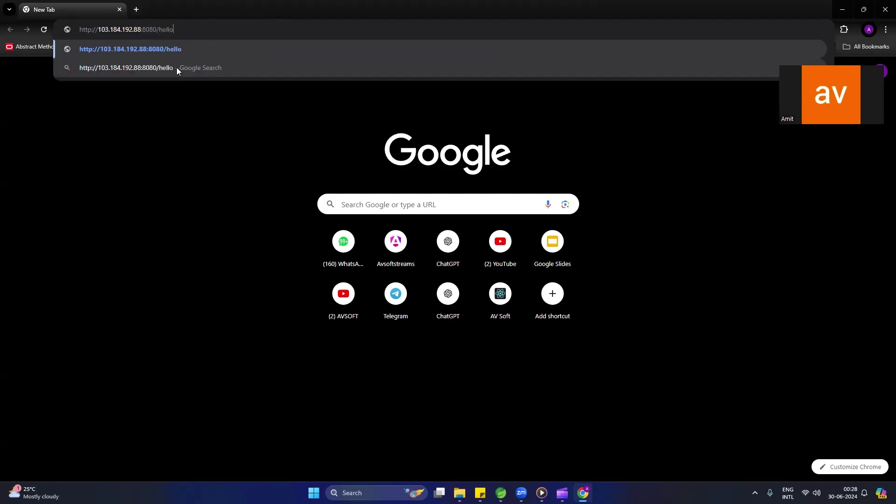
{"action": "key", "text": "Return"}
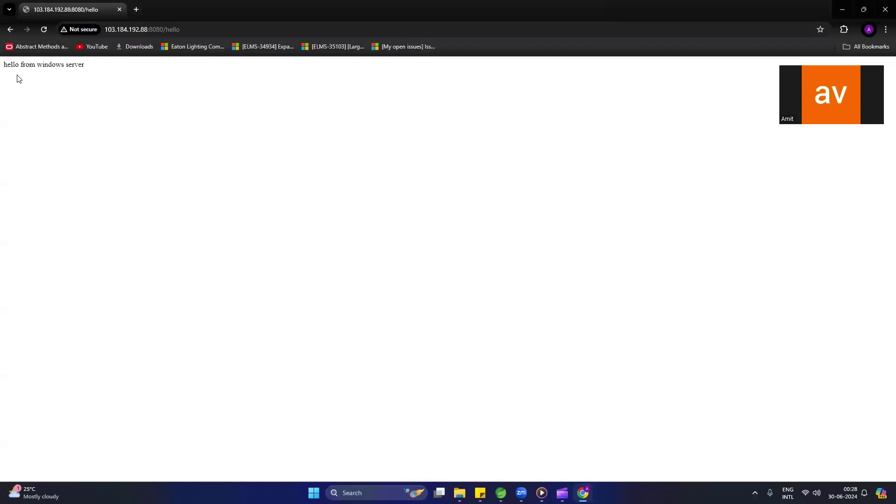
{"action": "left_click_drag", "start_coordinate": [4, 64], "coordinate": [99, 69]}
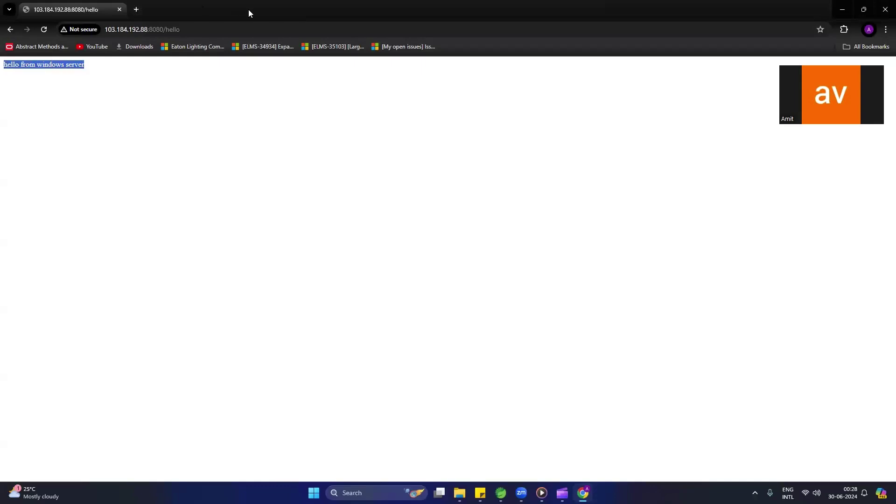
{"action": "left_click", "coordinate": [172, 29]}
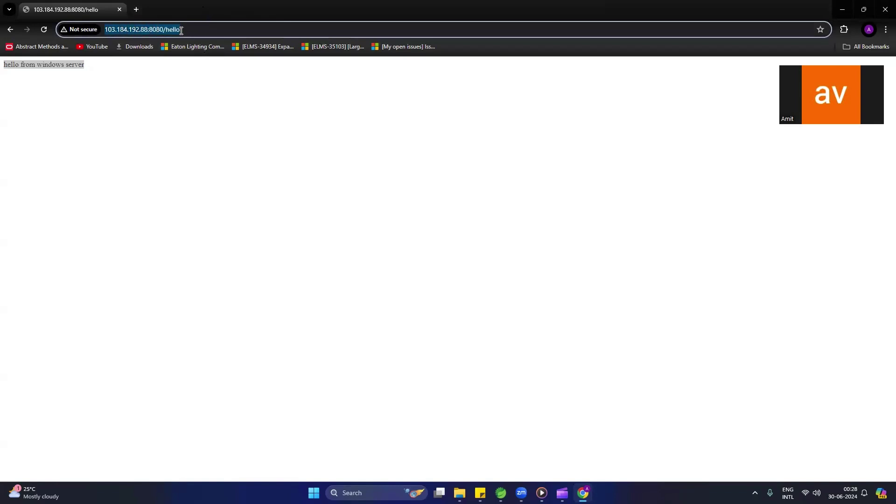
{"action": "left_click_drag", "start_coordinate": [193, 31], "coordinate": [104, 30]}
{"action": "left_click", "coordinate": [95, 69]}
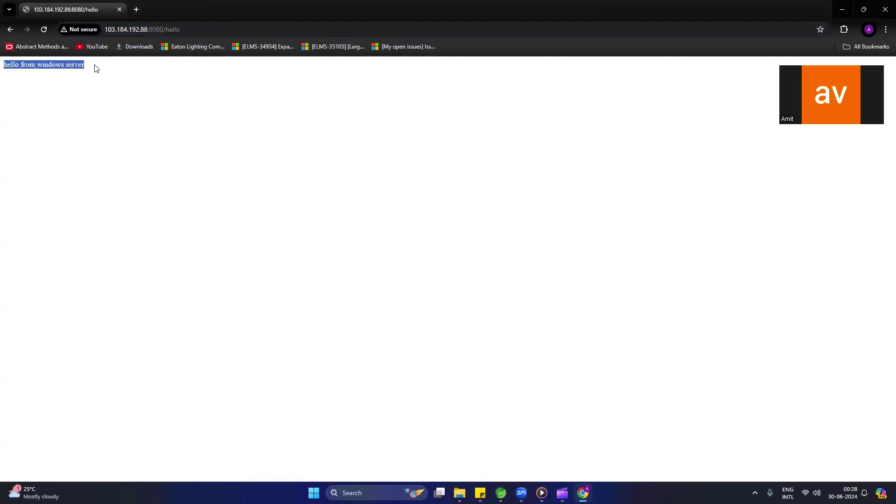